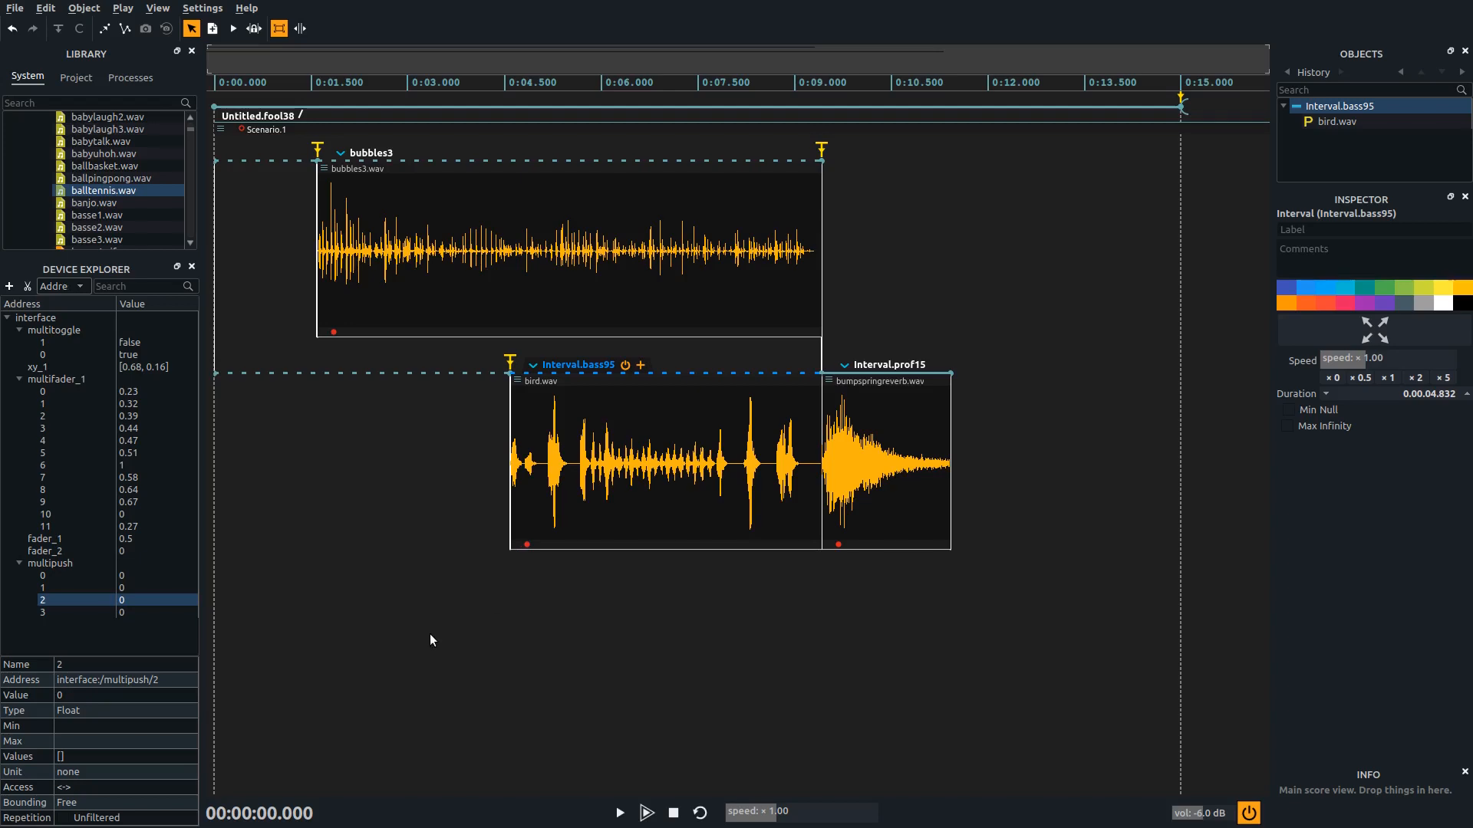
Create an interval about 3.36 s long from the score's start, below the existing sounds, and add a Loop process to it
key(c)
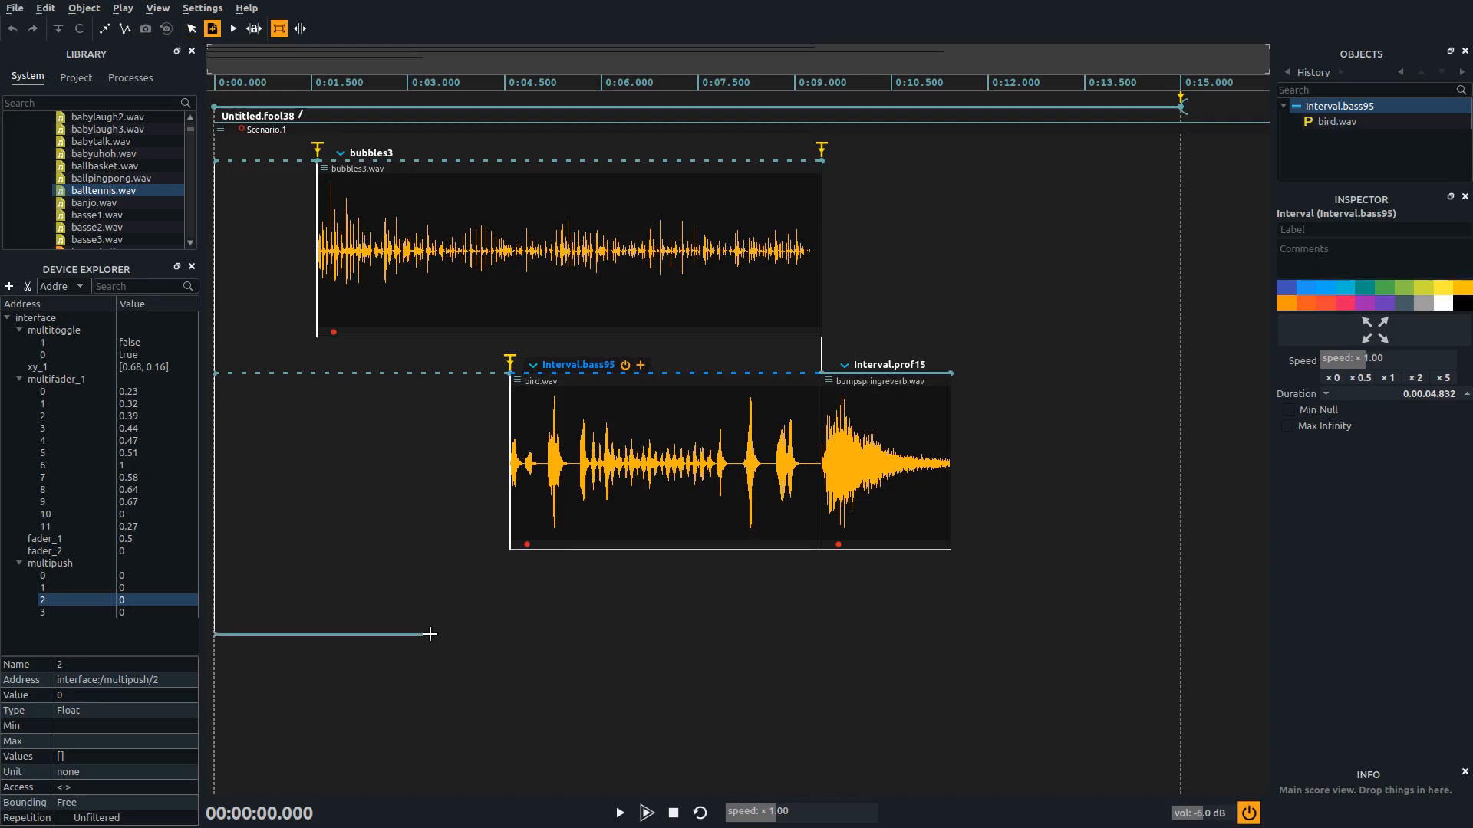
click(429, 633)
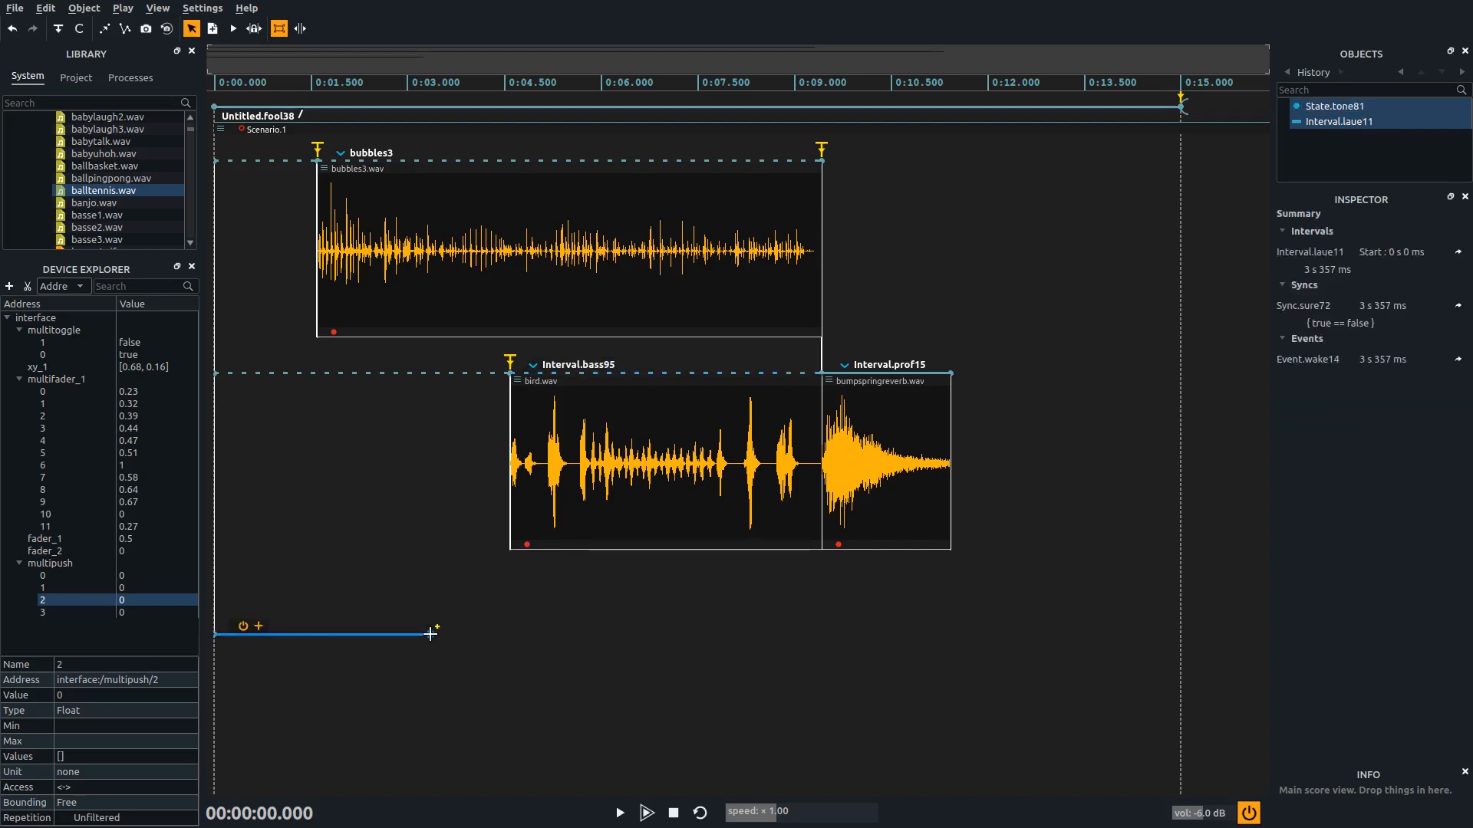
click(258, 626)
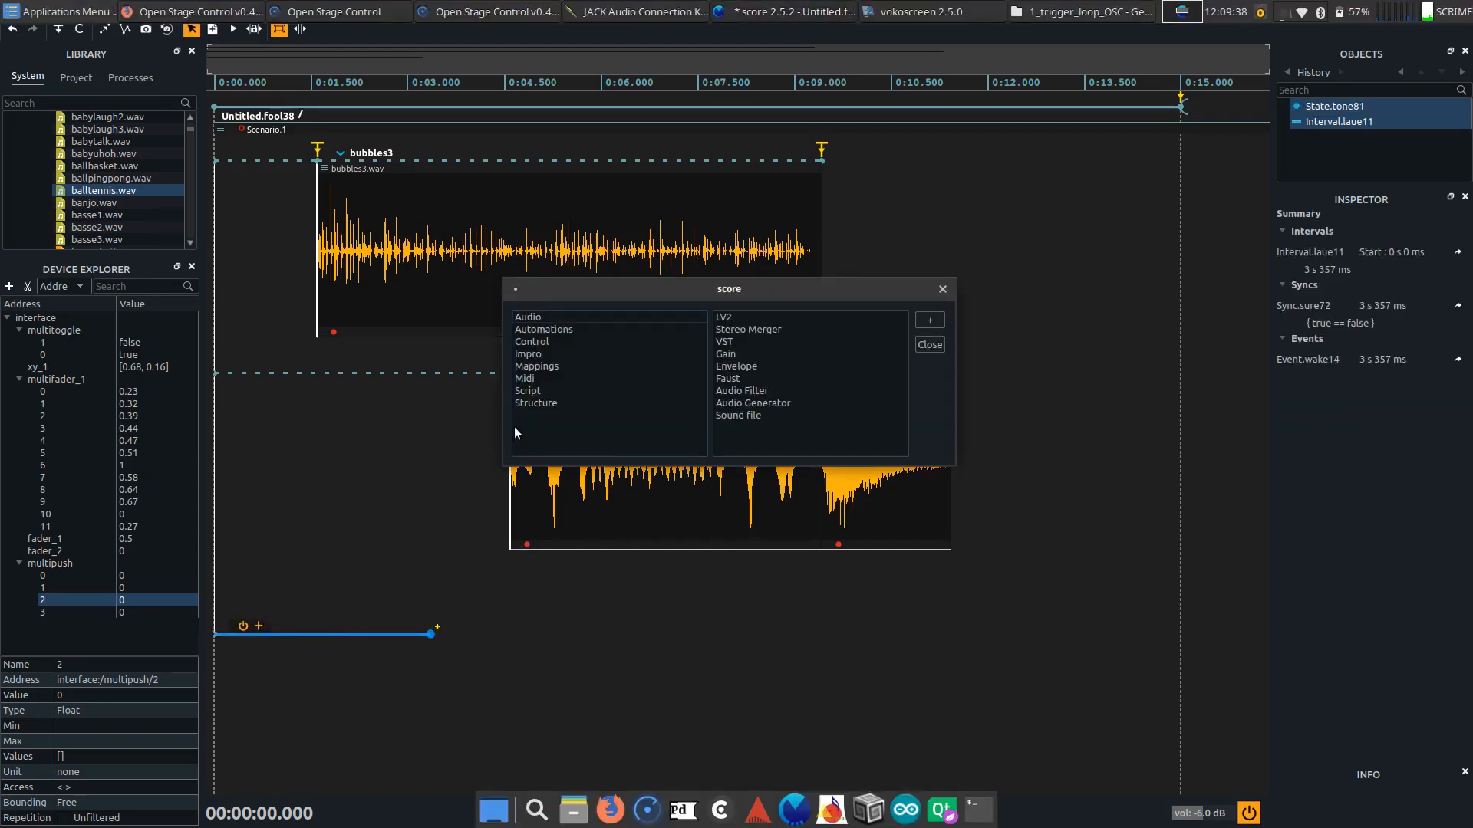
click(538, 406)
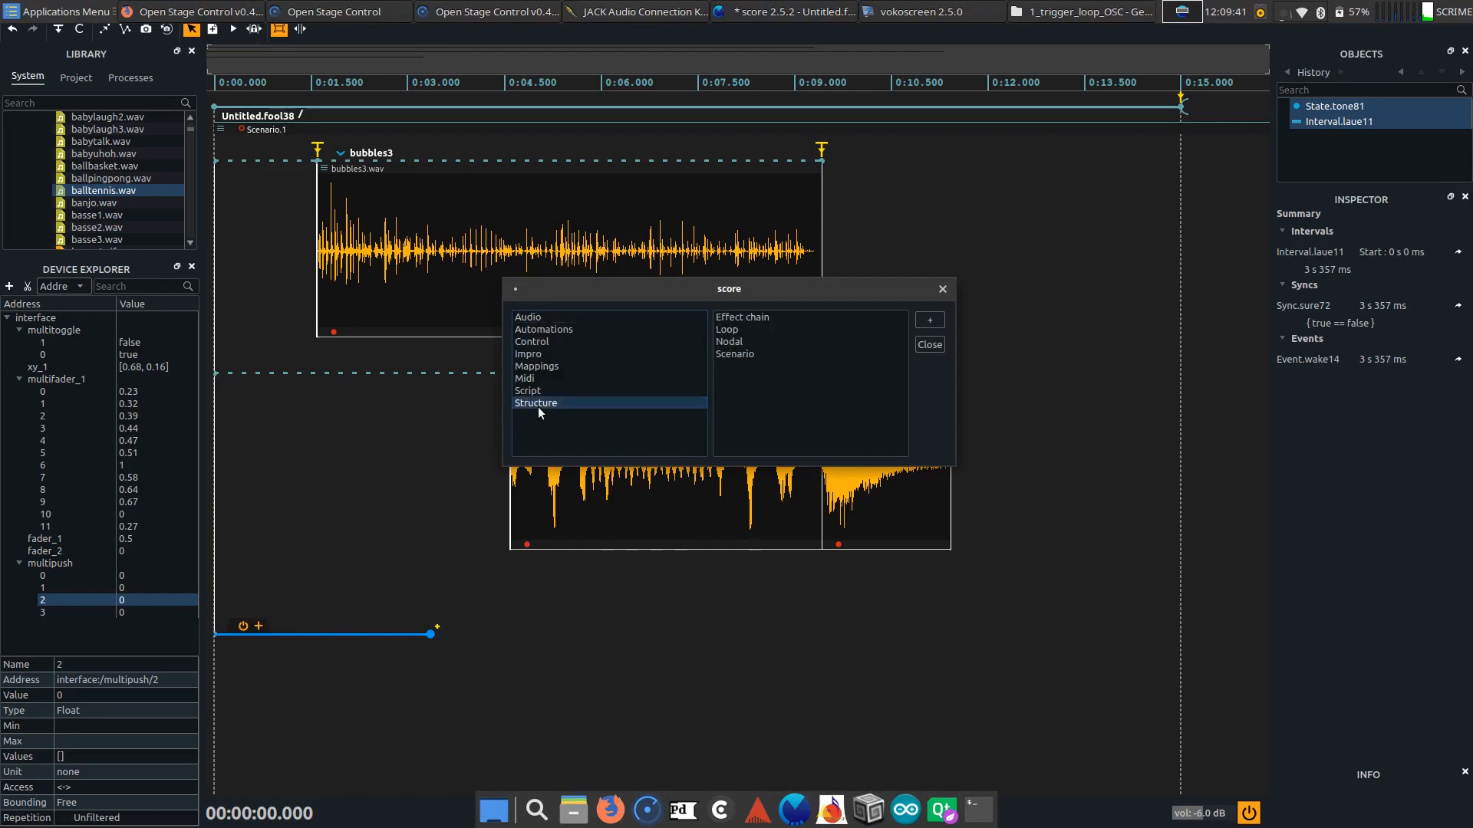
double_click(734, 331)
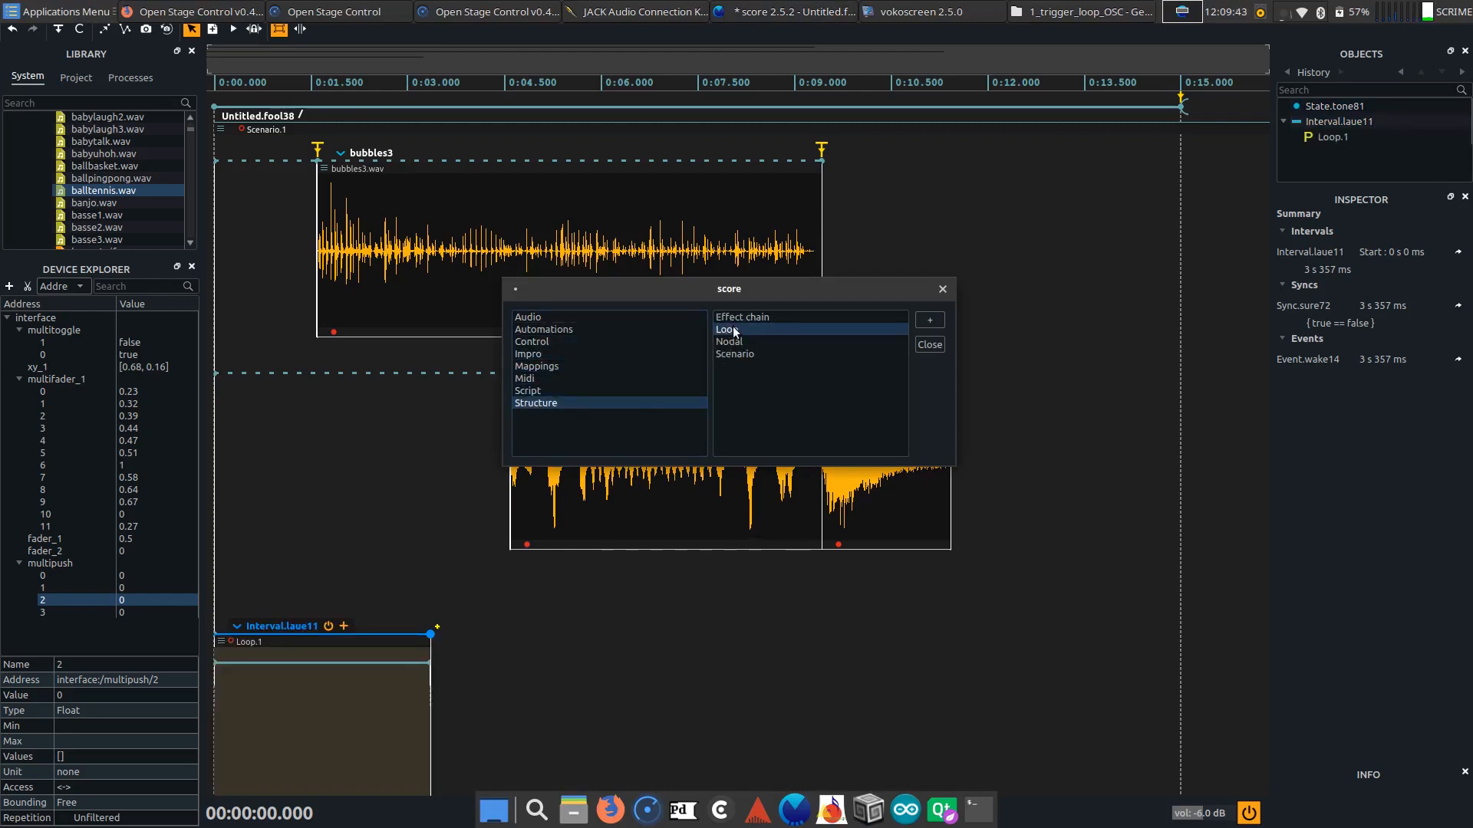
click(942, 290)
drag(388, 631, 390, 580)
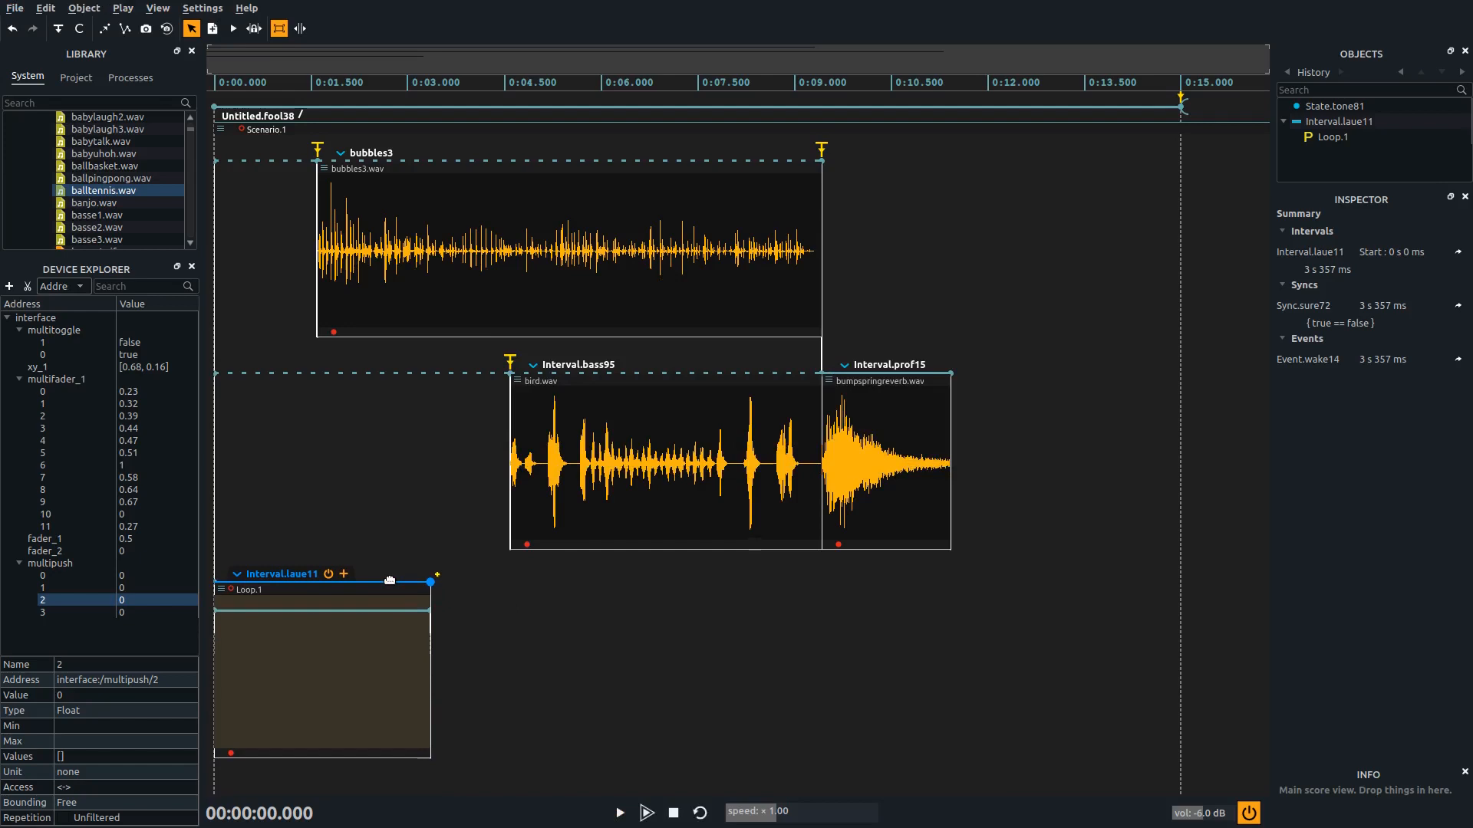
Place the camera2.wav sound from the system library inside the loop's pattern
scroll(131, 183, down, 6)
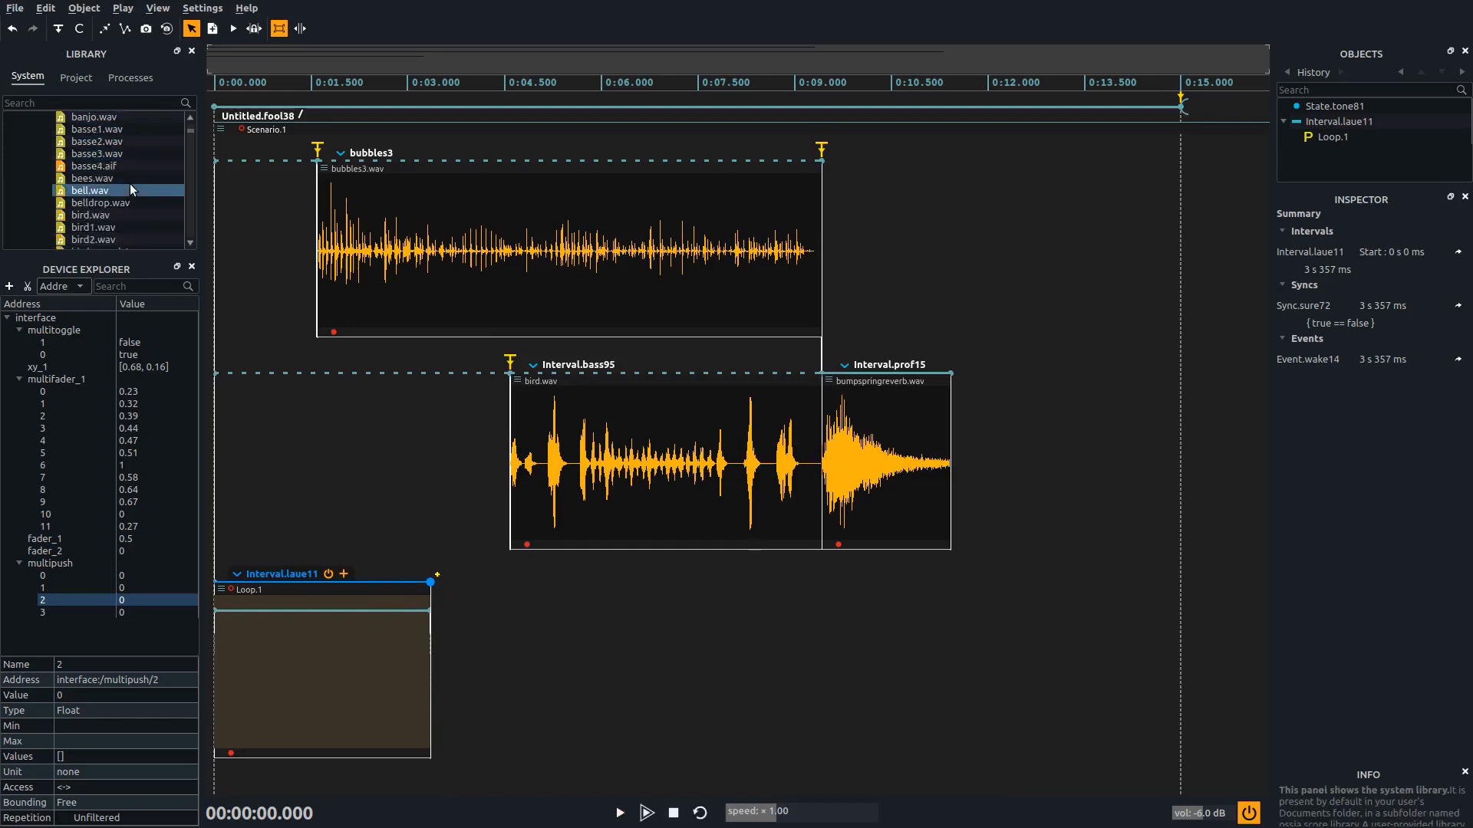
scroll(130, 183, down, 3)
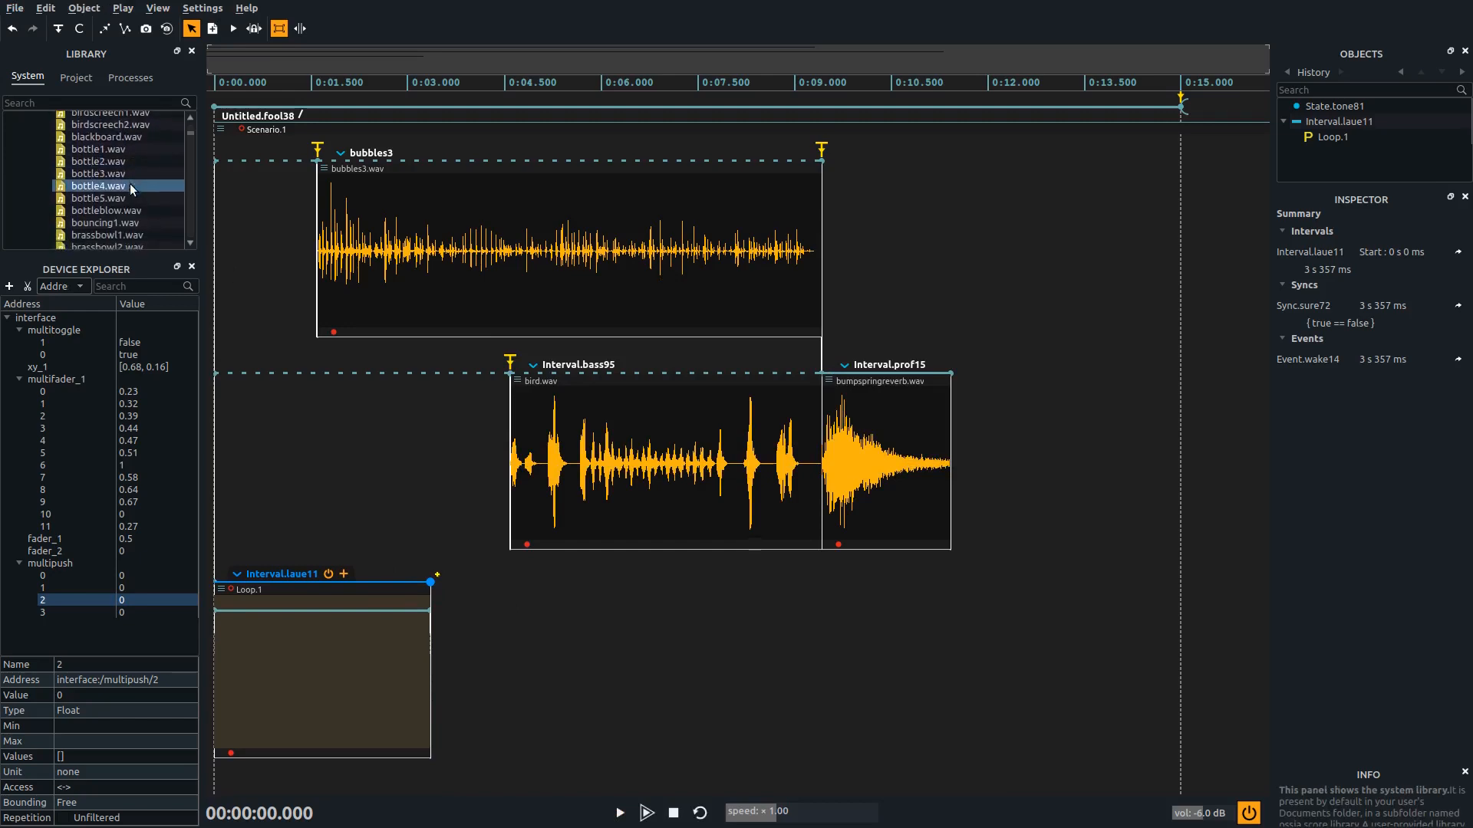
scroll(130, 182, down, 3)
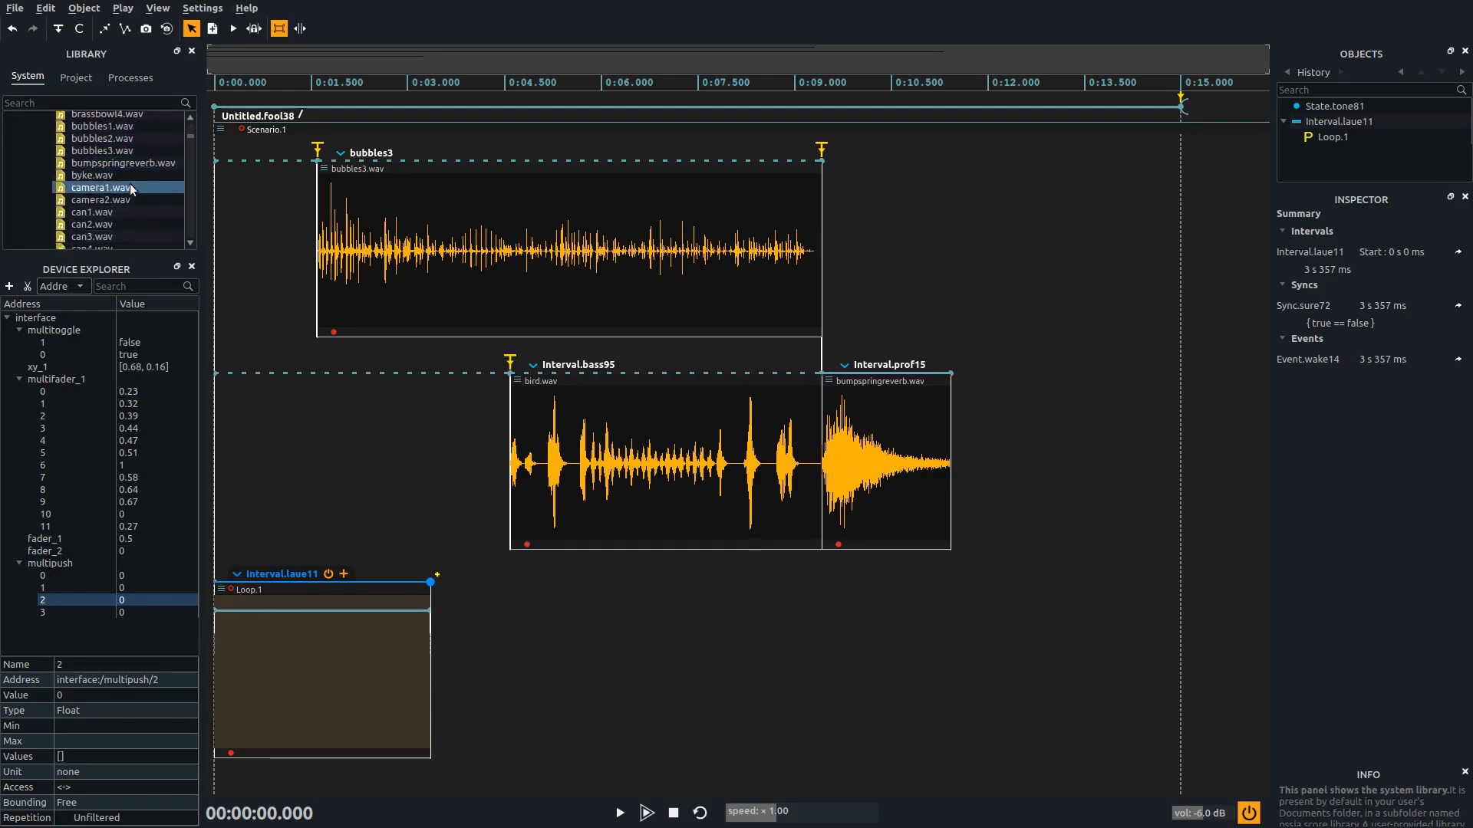
drag(114, 204, 321, 618)
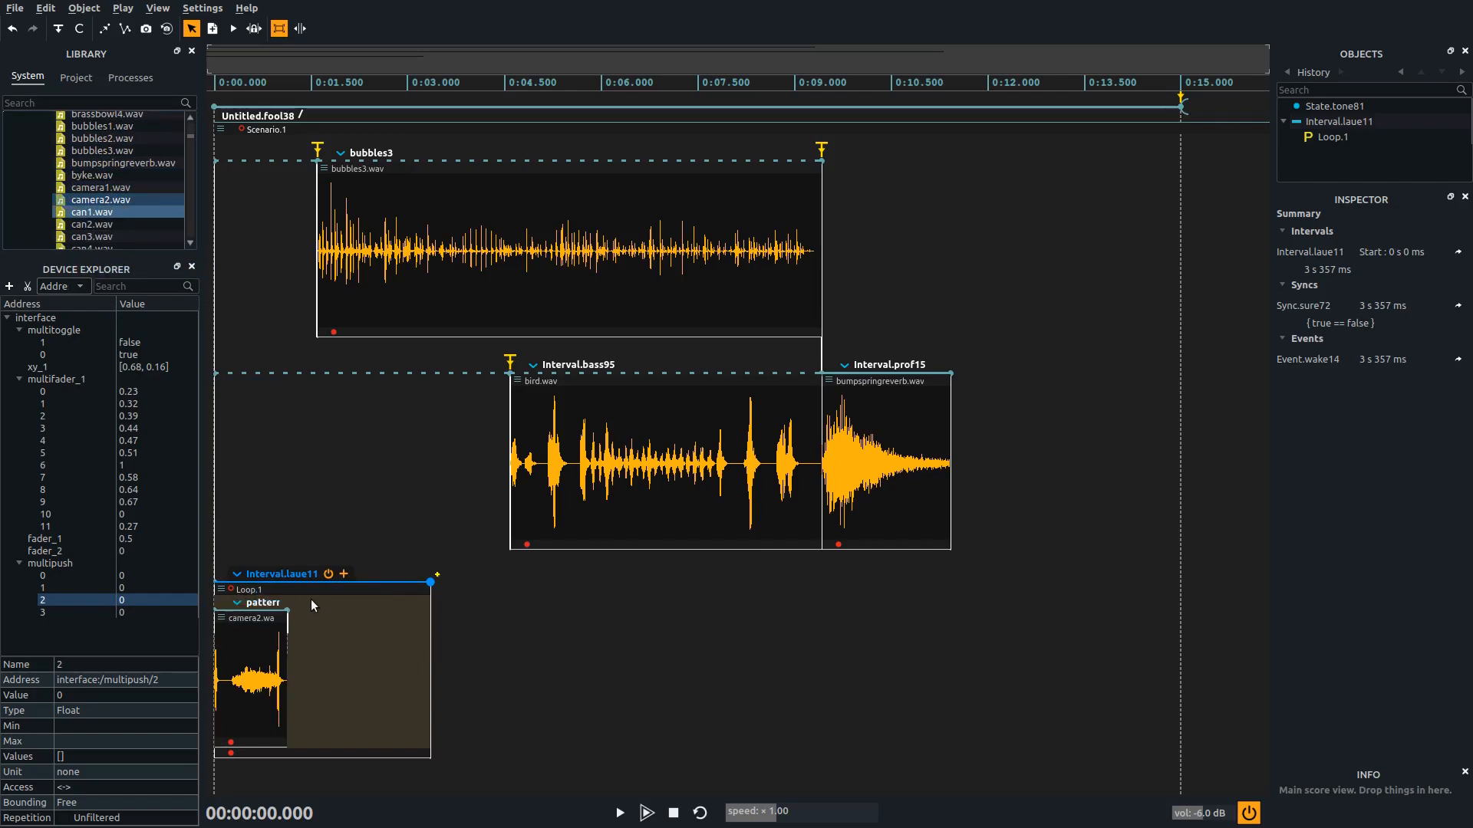
Play the score to listen to the camera2.wav loop and stop playback
click(462, 599)
key(space)
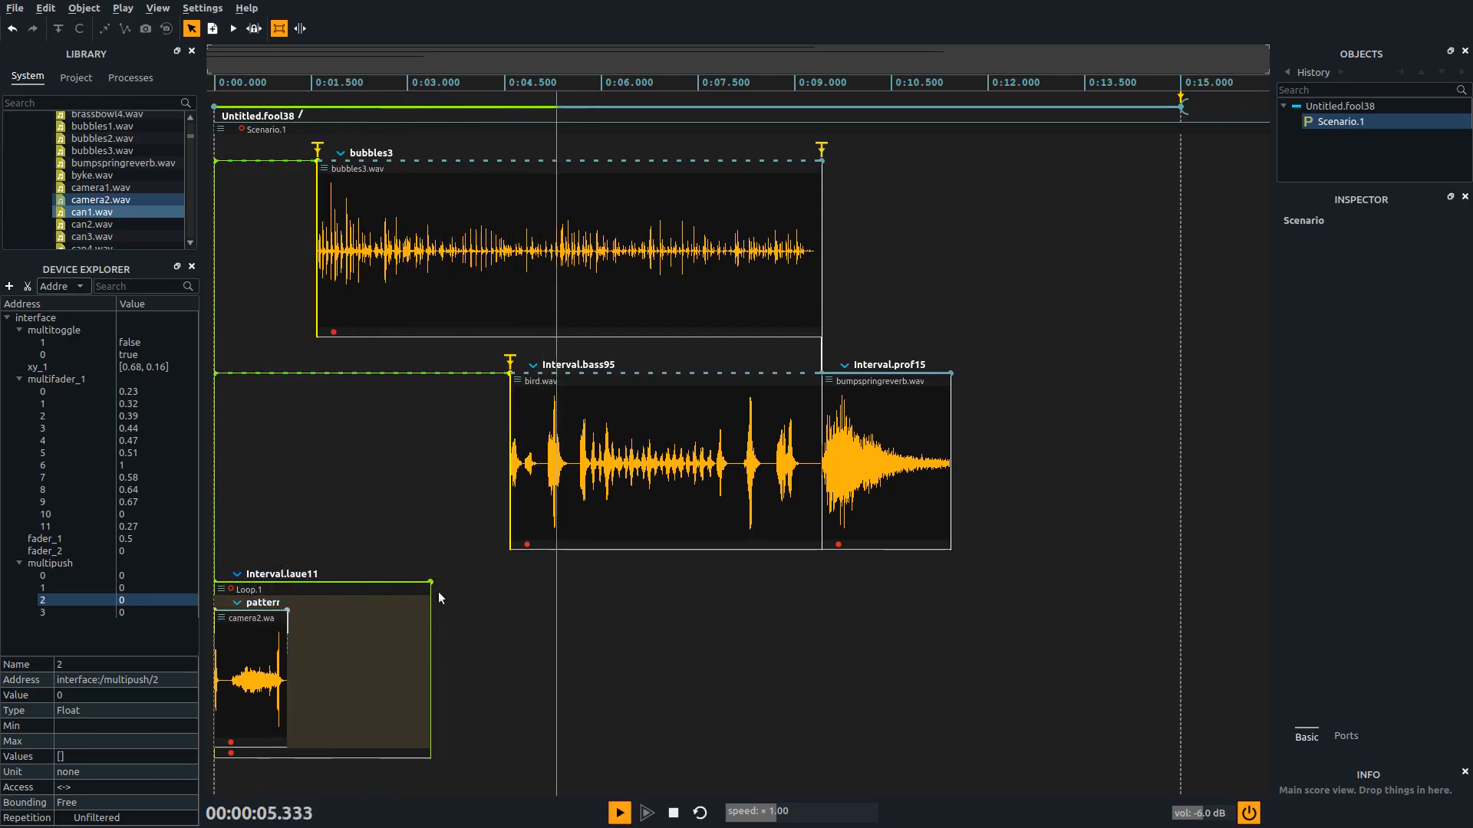
key(space)
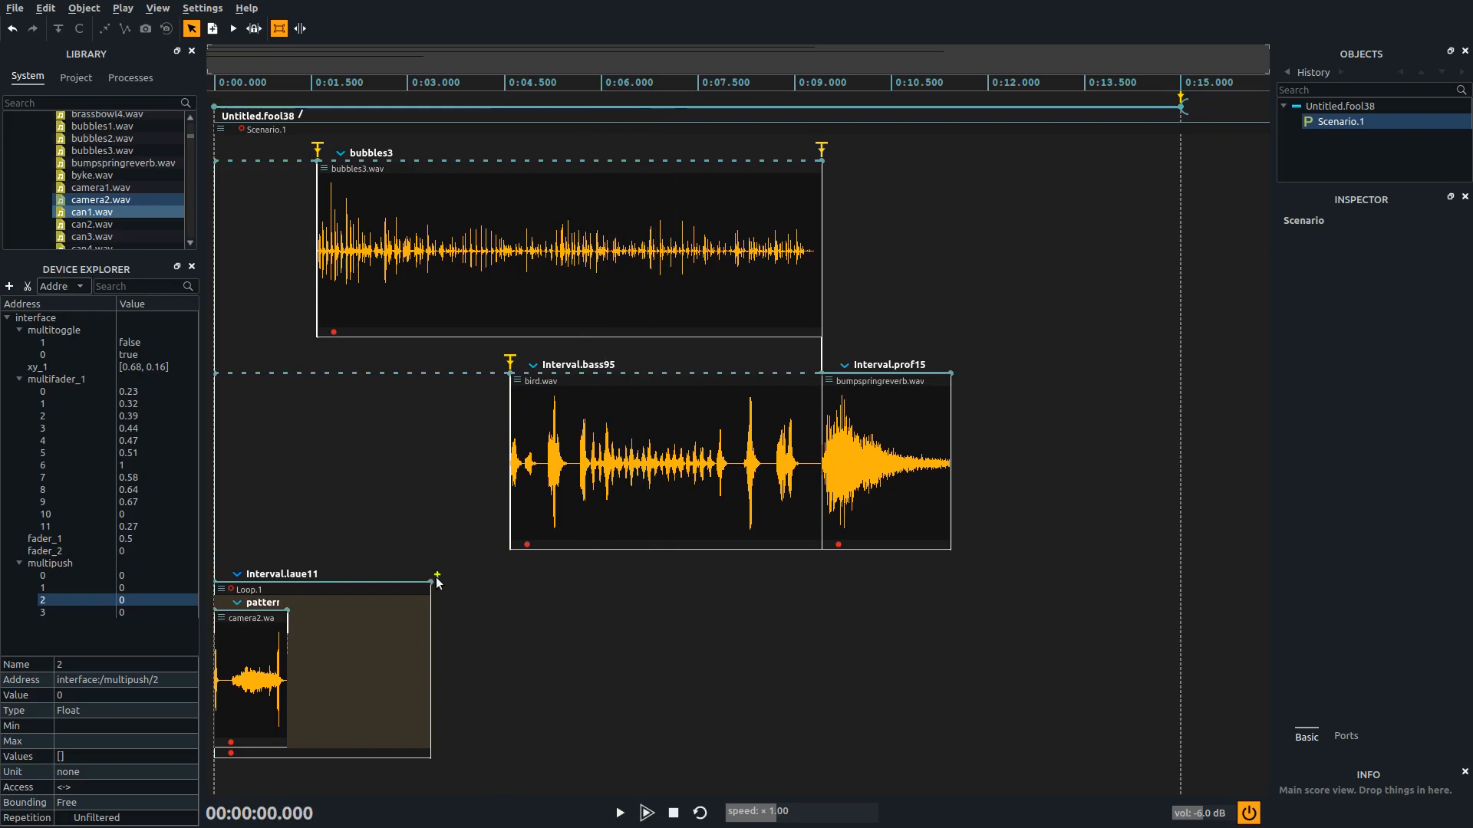
Draw an interval about 1.9 s long after the loop interval and enable a trigger at the loop interval's end
drag(432, 582, 554, 582)
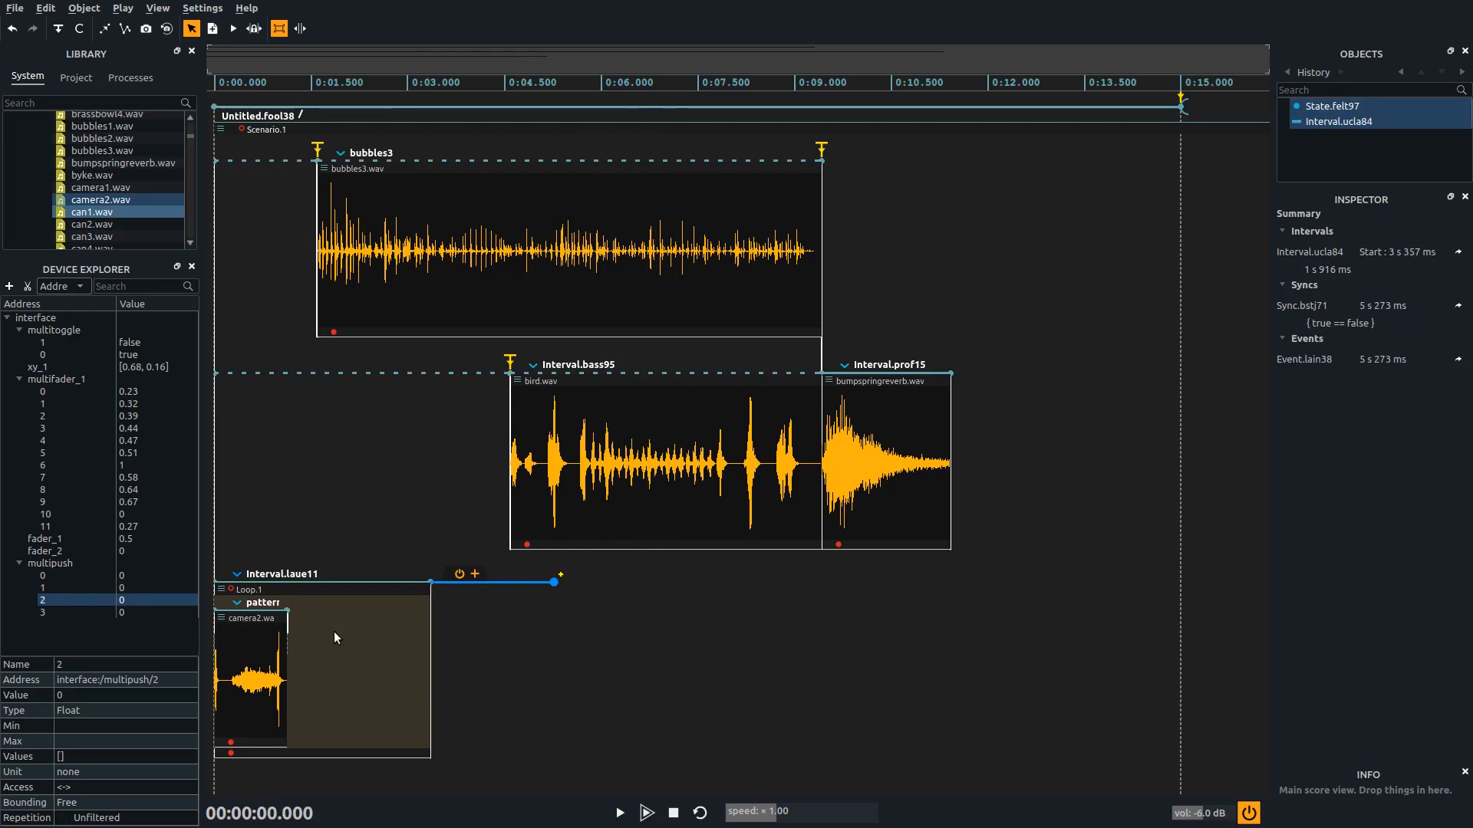
click(430, 581)
click(430, 583)
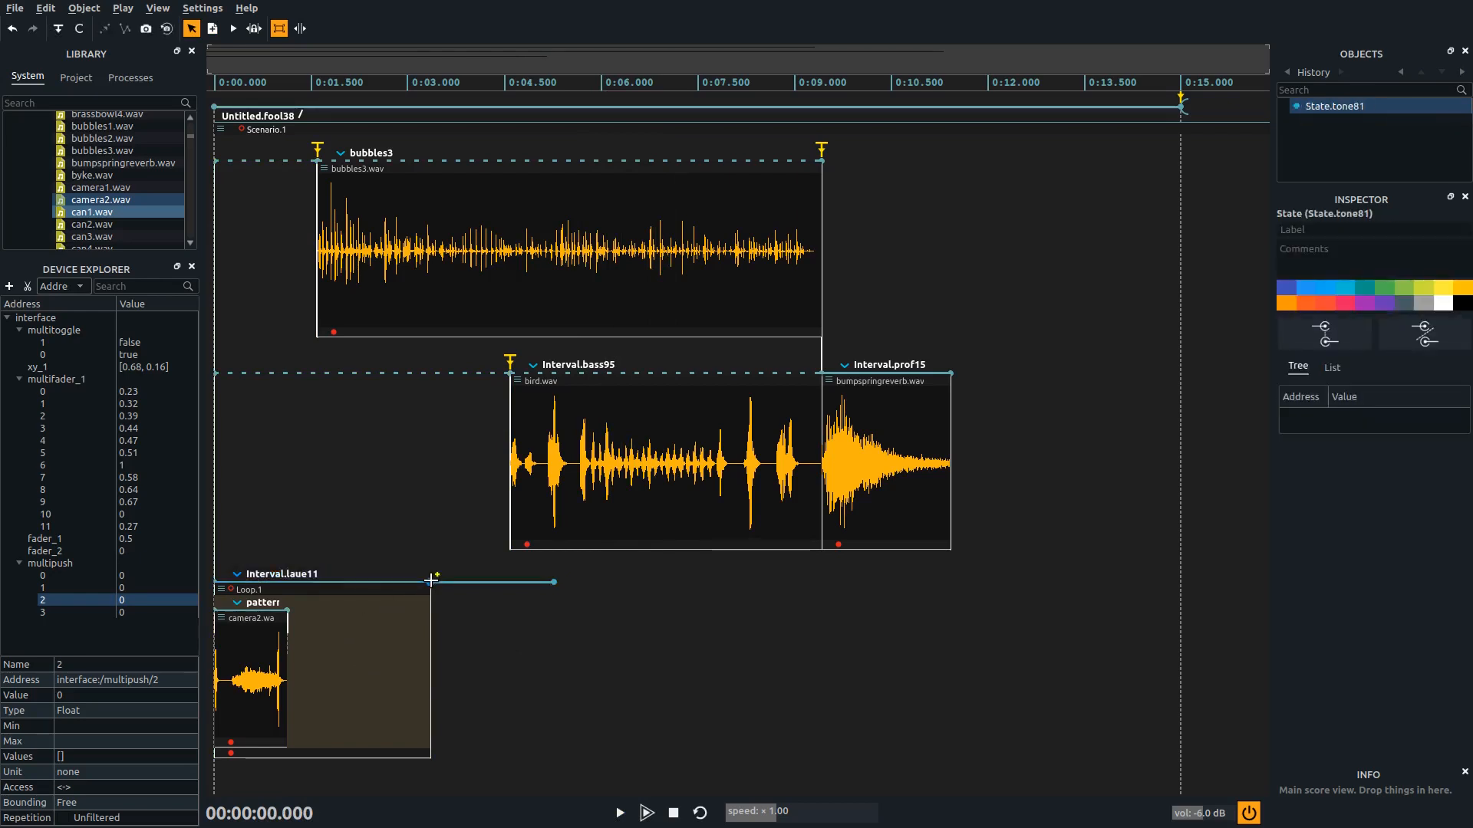
click(54, 29)
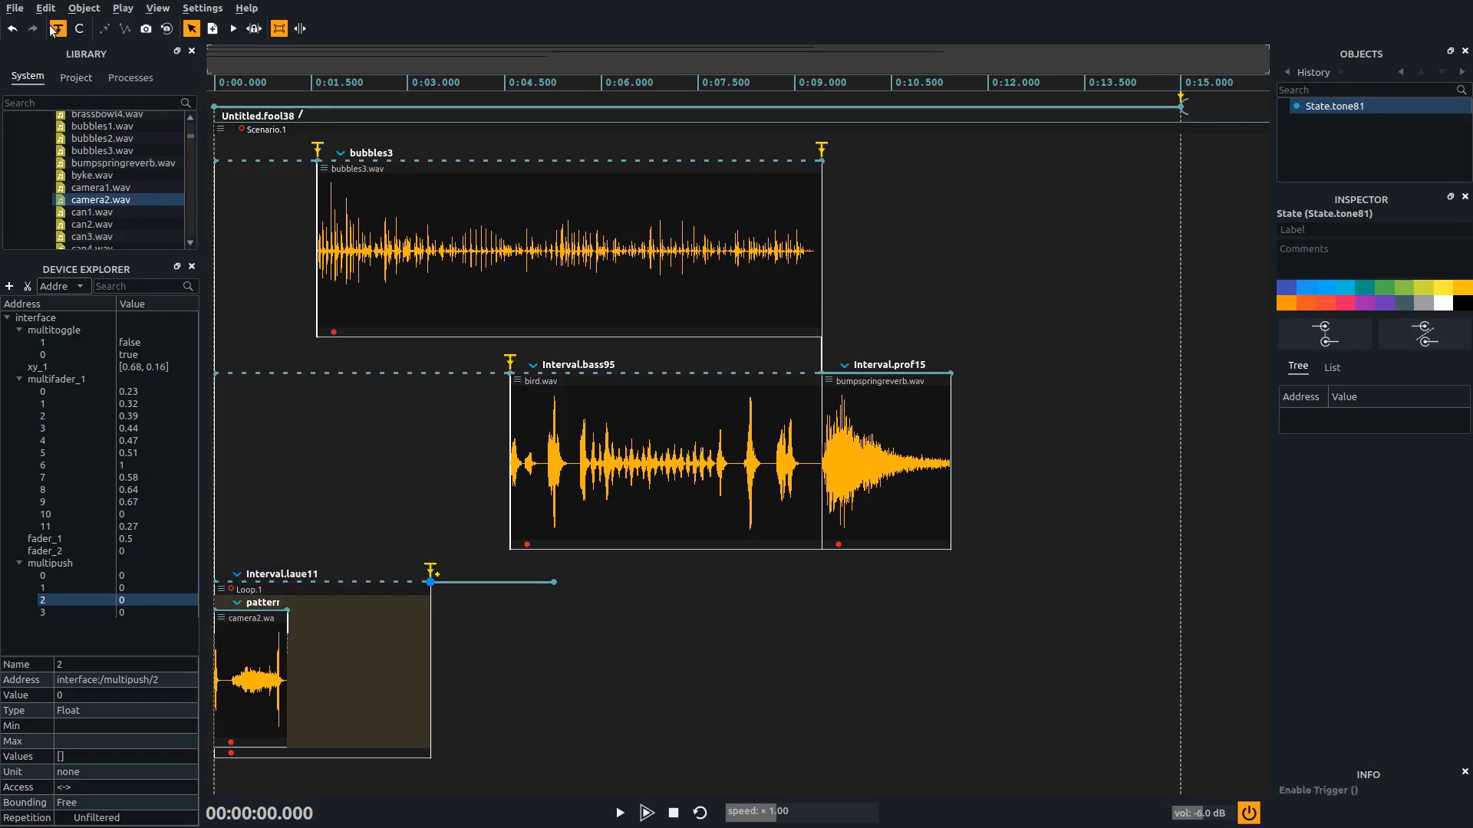
Play the score, fire the trigger at the end of the loop interval, and stop playback
click(350, 465)
key(space)
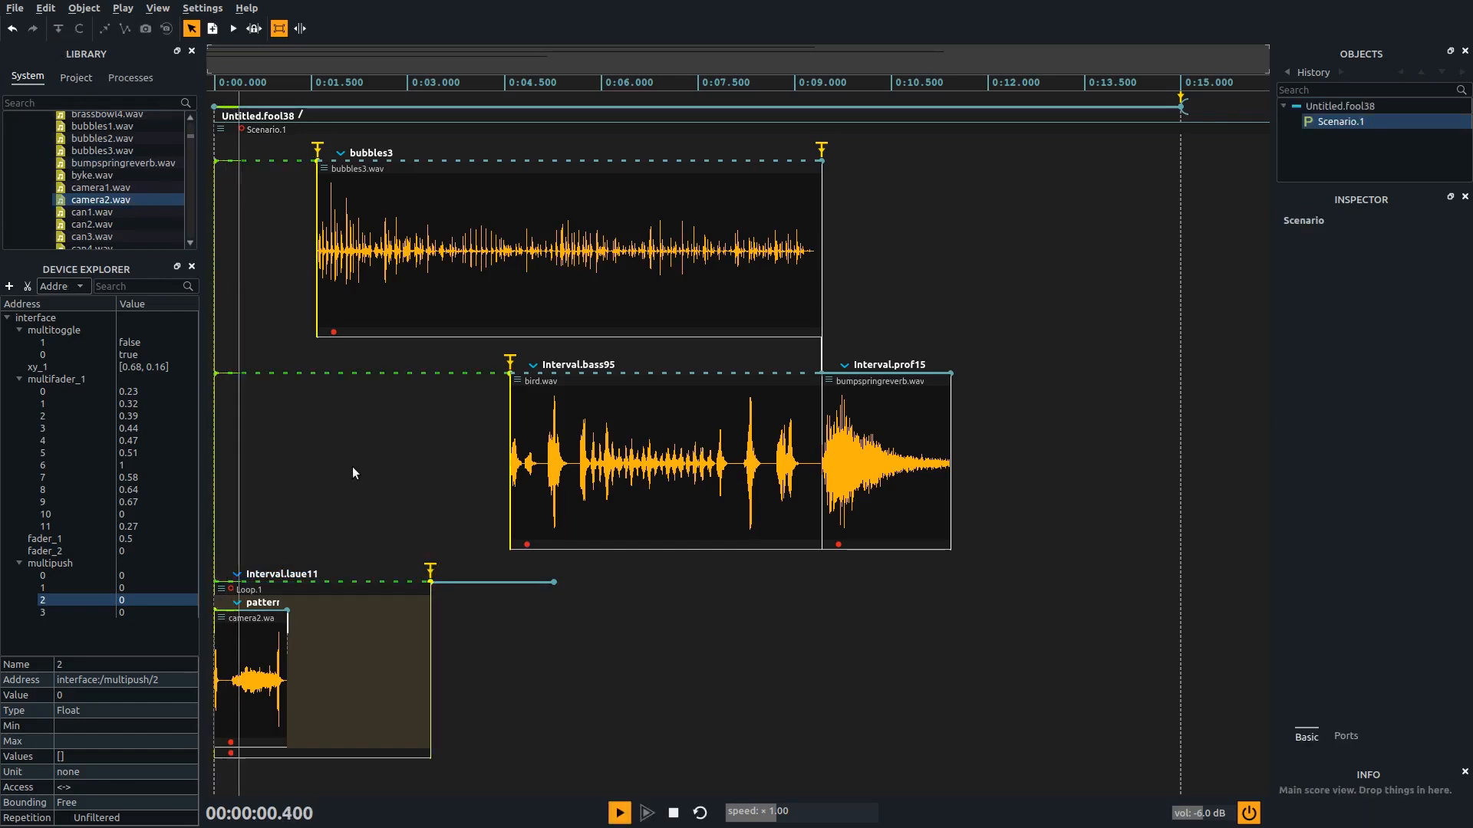
click(431, 572)
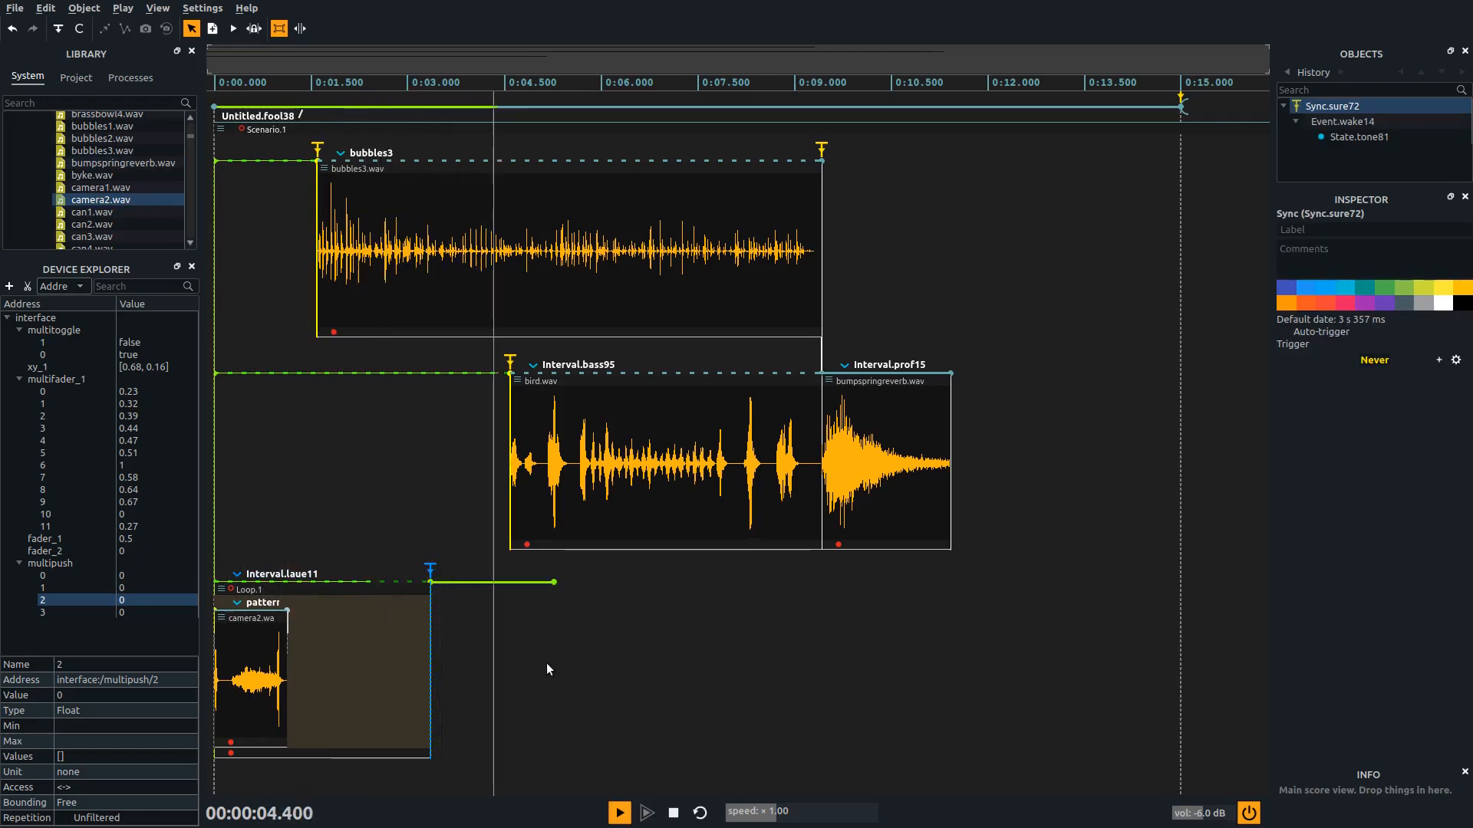
key(space)
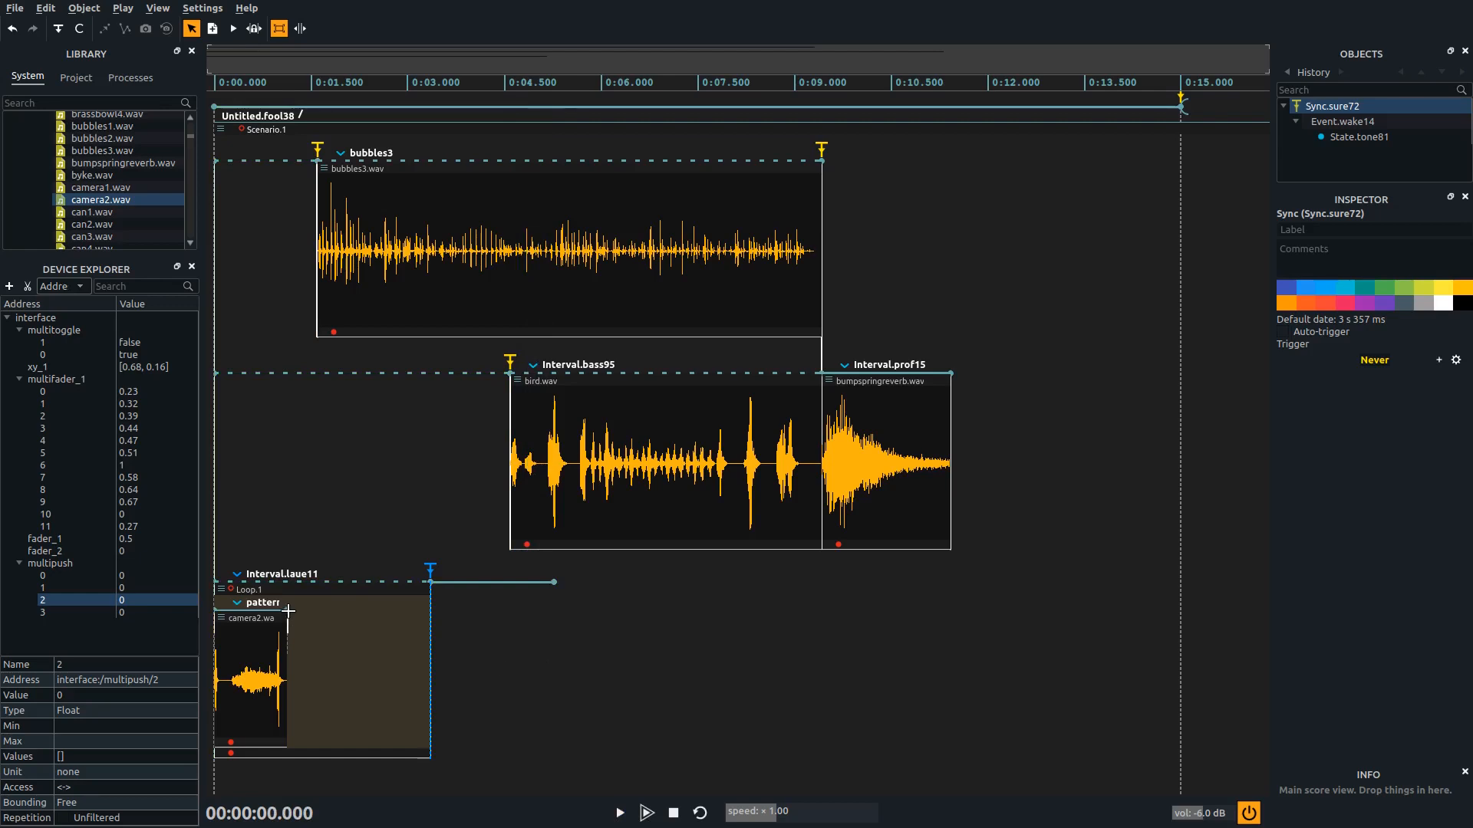
While the score plays, shorten and lengthen the loop's pattern, ending at about 3.29 s, and stop playback
click(311, 518)
key(space)
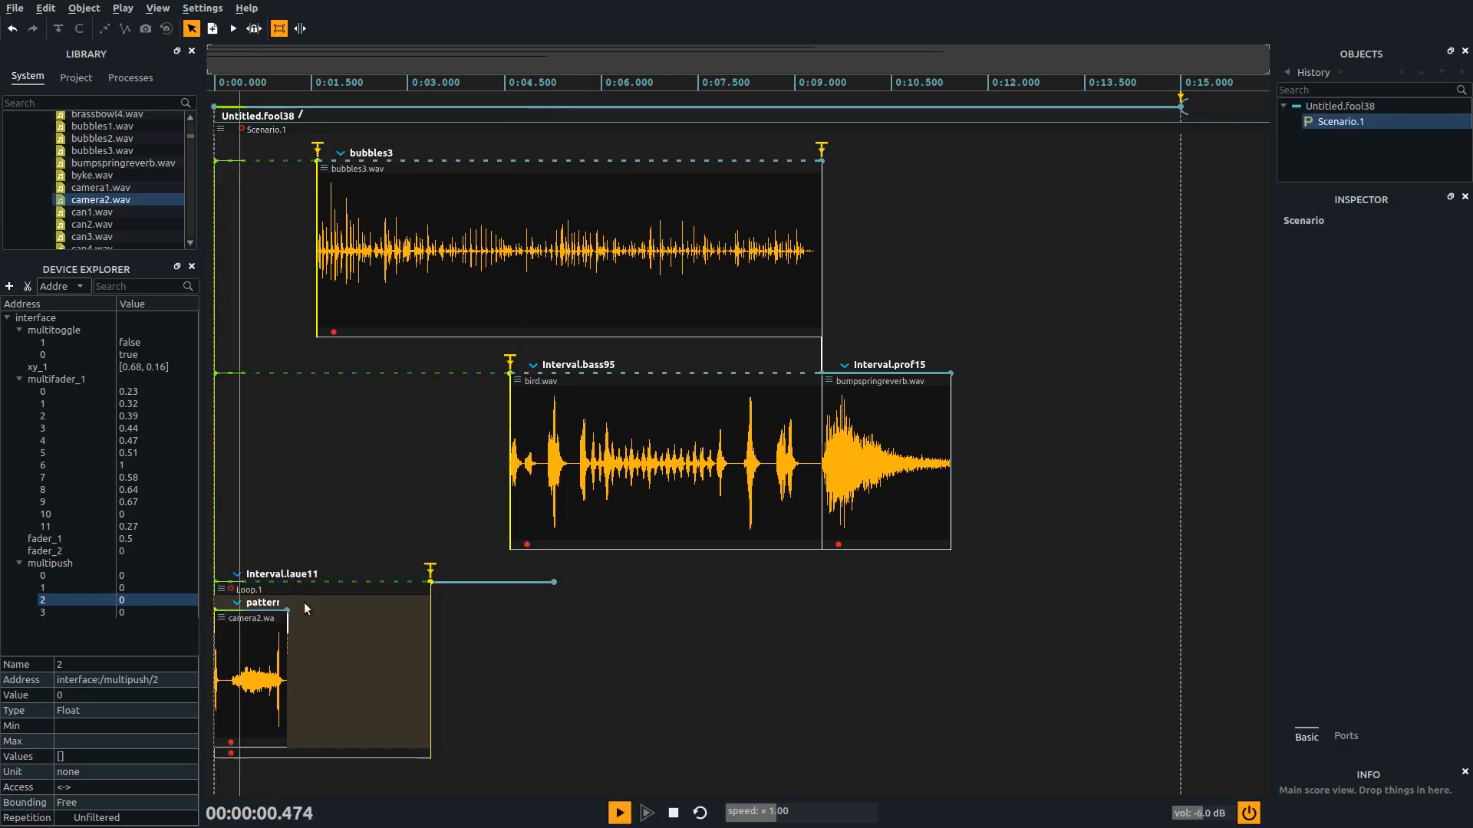
click(286, 609)
drag(286, 609, 246, 610)
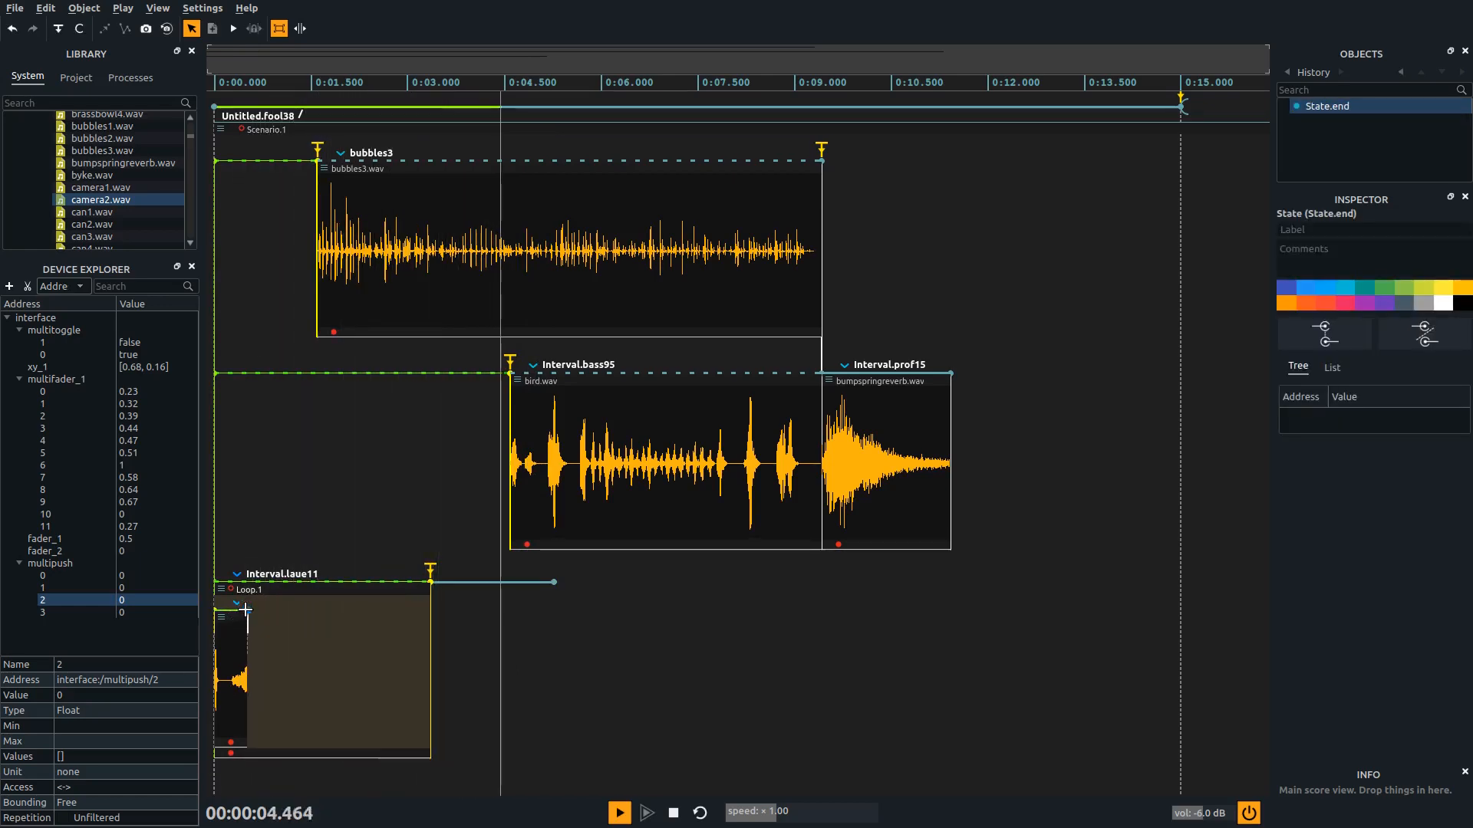
drag(246, 610, 336, 610)
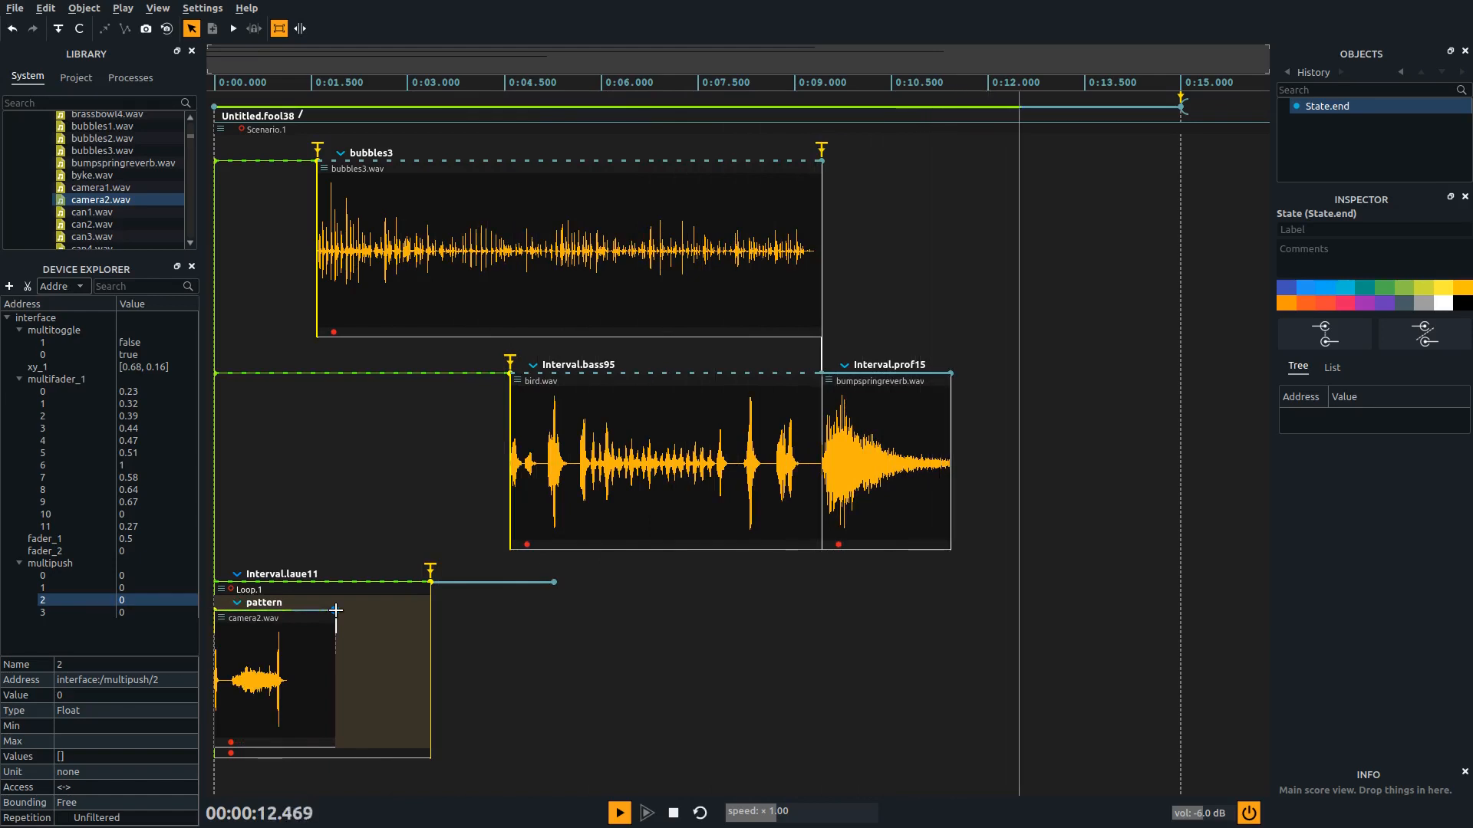
drag(336, 611, 426, 610)
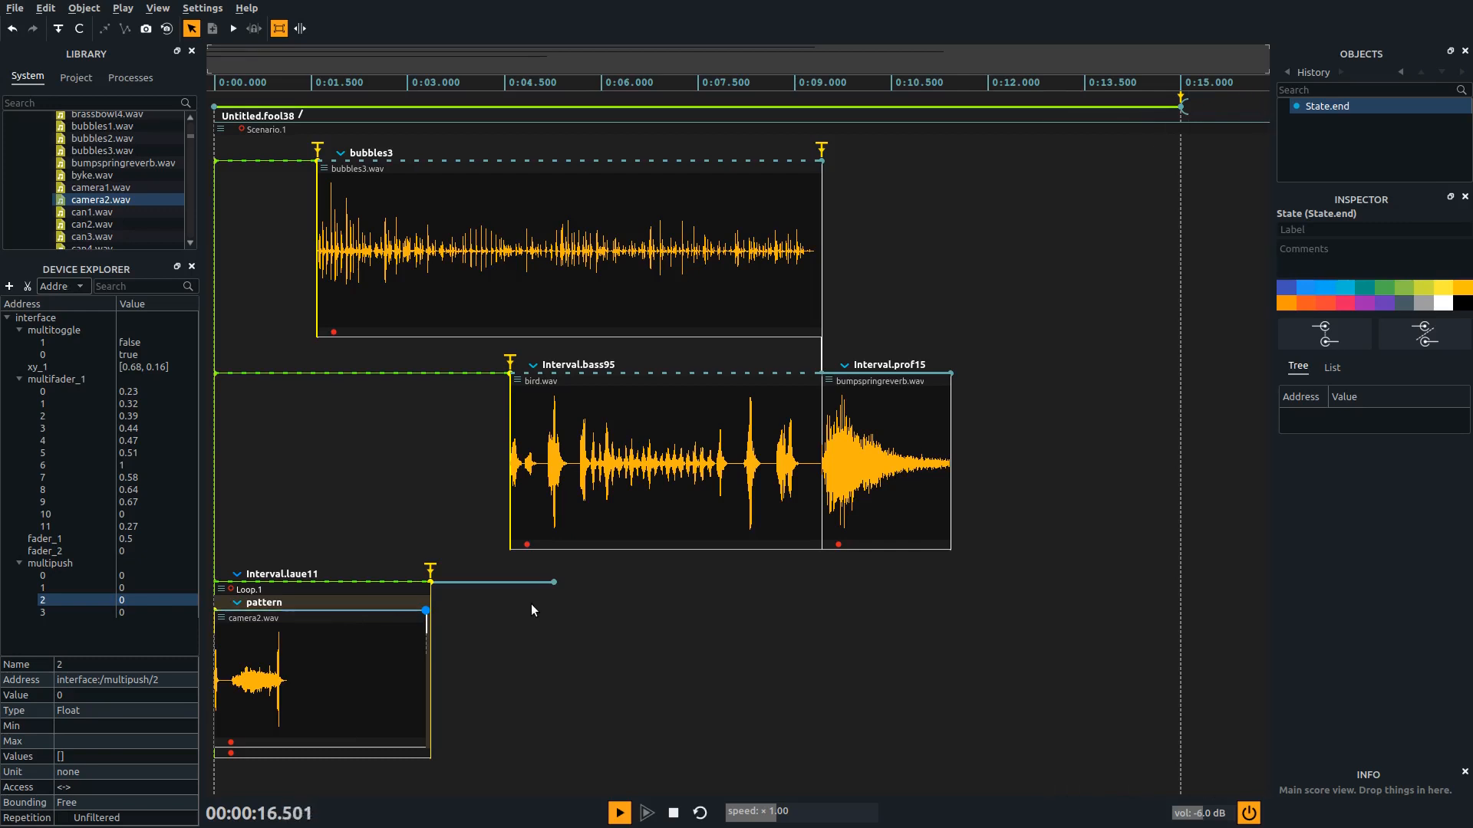
key(Return)
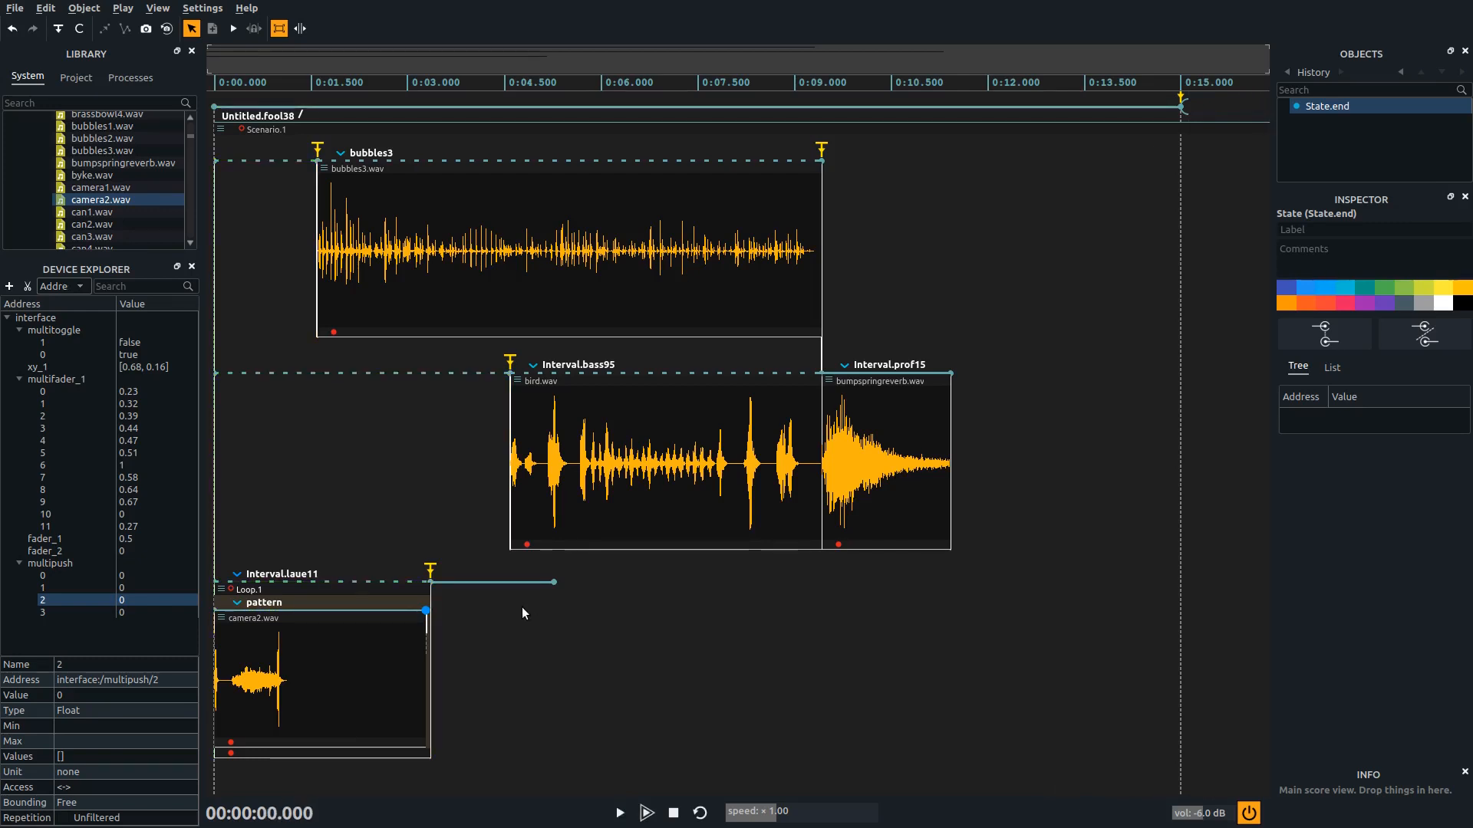
Move the Loop process out into its own interval in free space and delete the empty interval after the trigger
drag(221, 589, 471, 562)
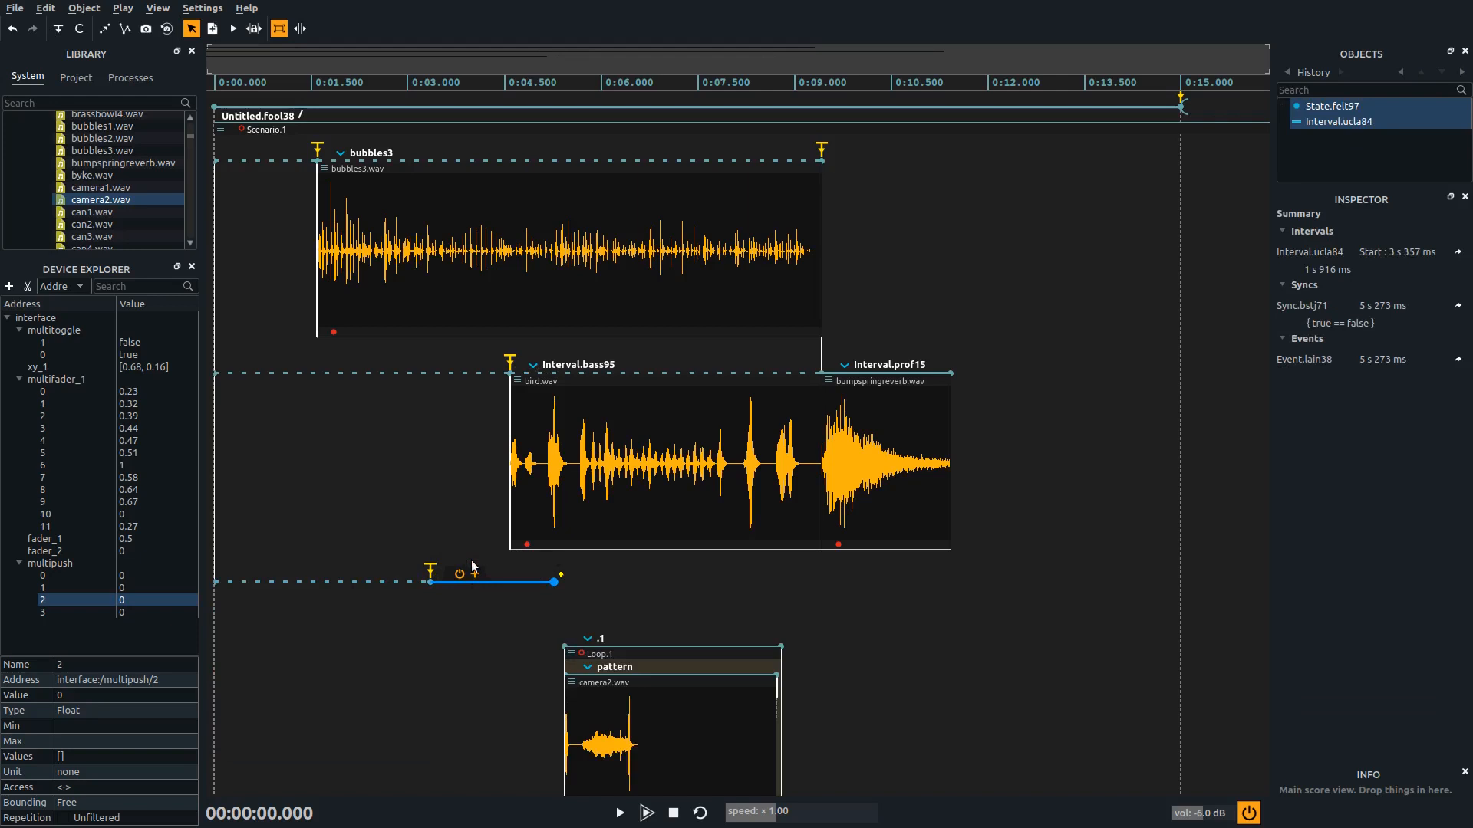
key(Delete)
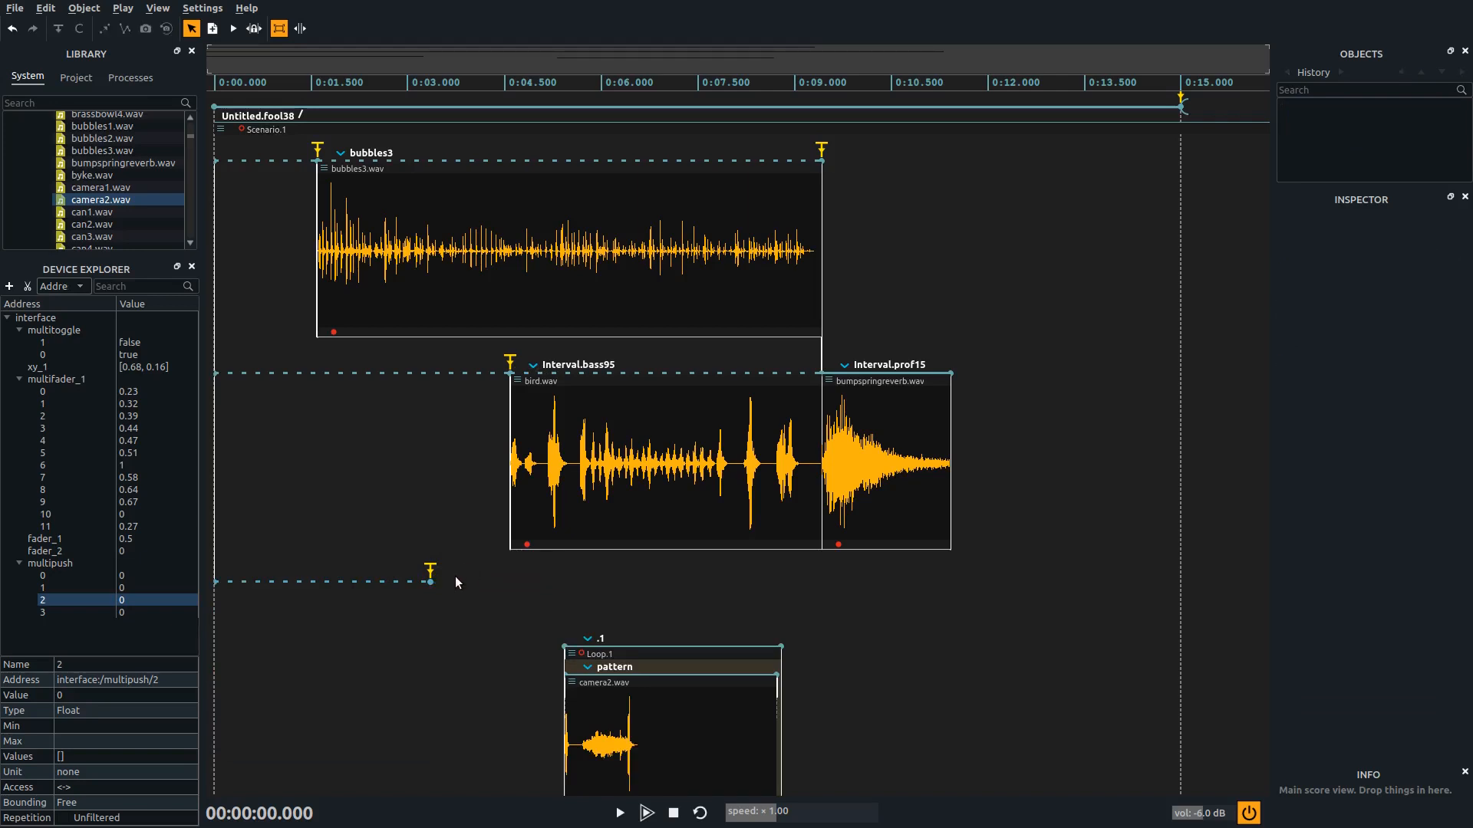
Connect the trigger after the empty first interval to the sync ending bubbles3 with a new interval, and place this row below bird.wav
click(366, 581)
drag(366, 582, 357, 362)
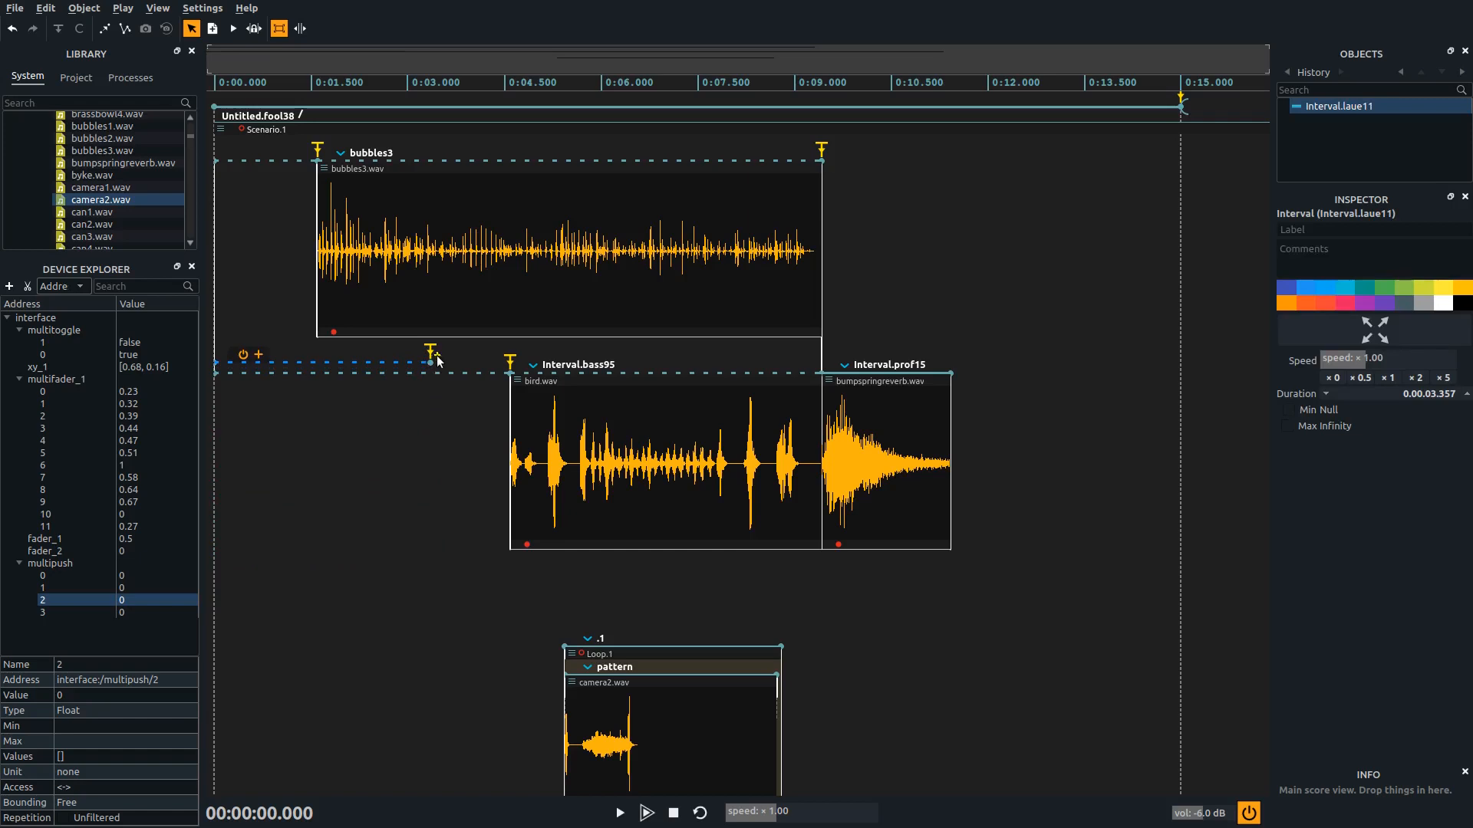
drag(434, 356, 823, 358)
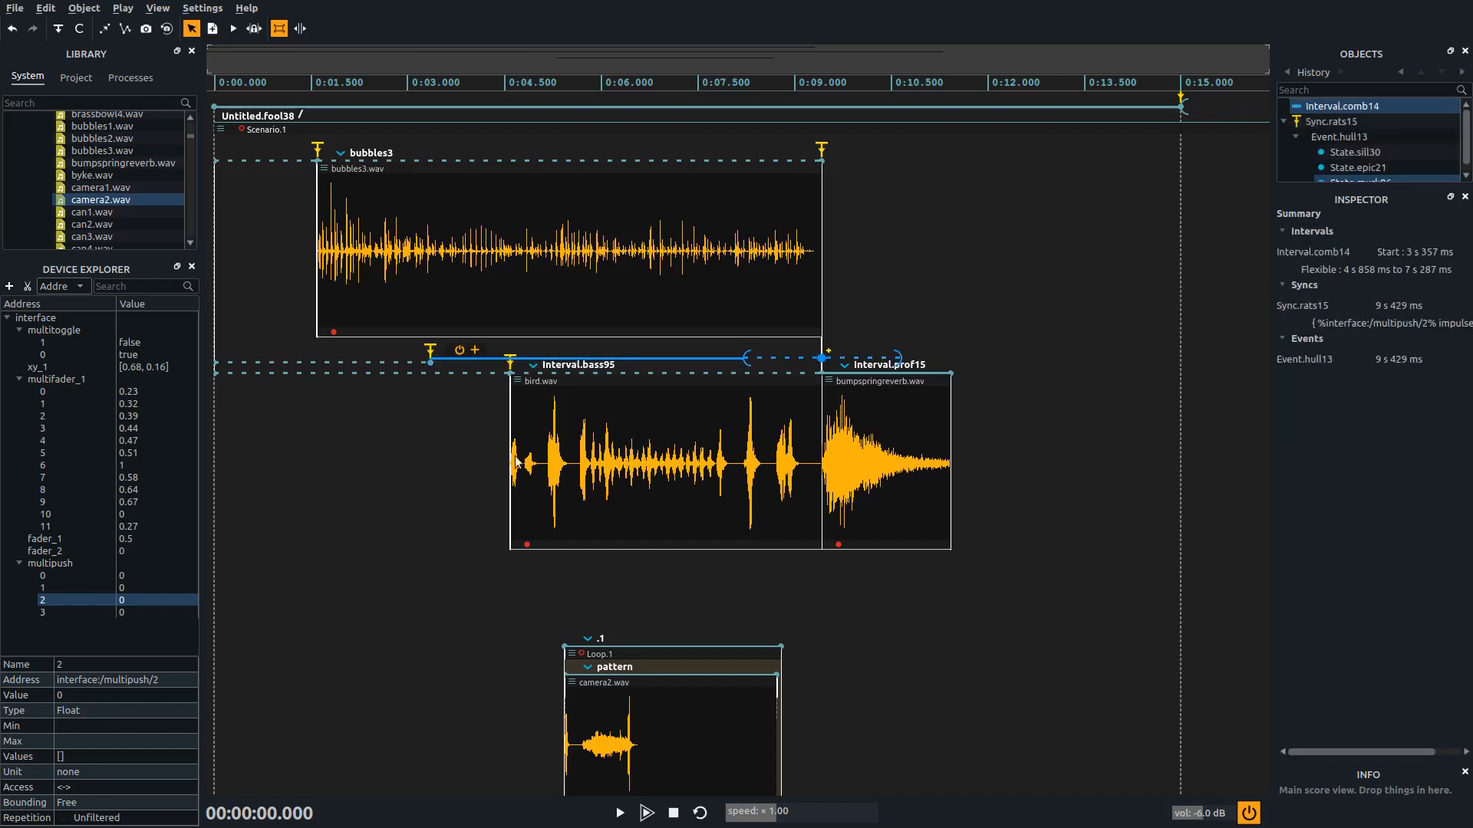
drag(401, 360, 414, 604)
Move the Loop process into the new interval after the trigger and turn off that interval's minimum and maximum durations
click(573, 654)
drag(572, 654, 568, 606)
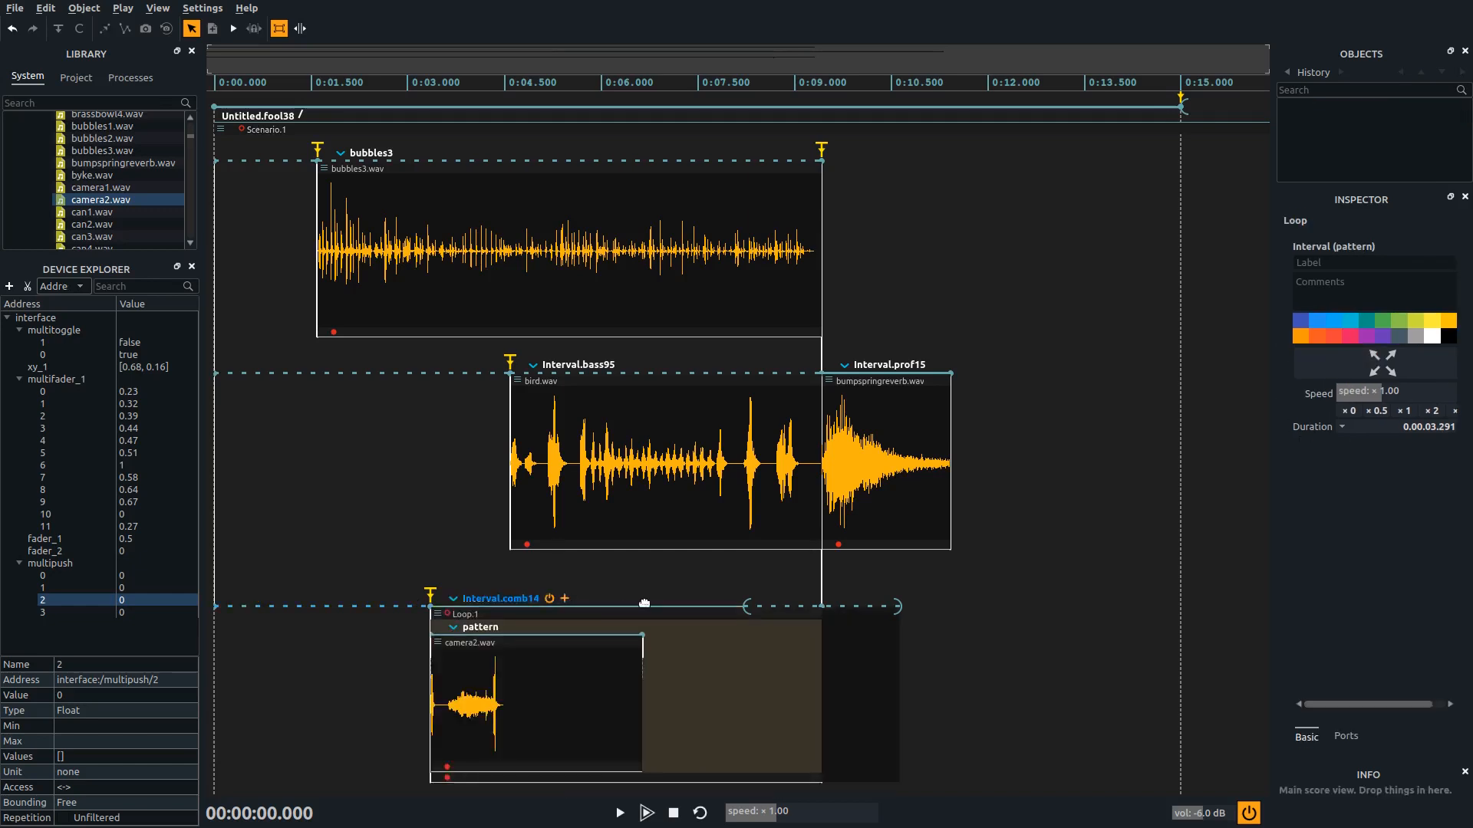
click(700, 607)
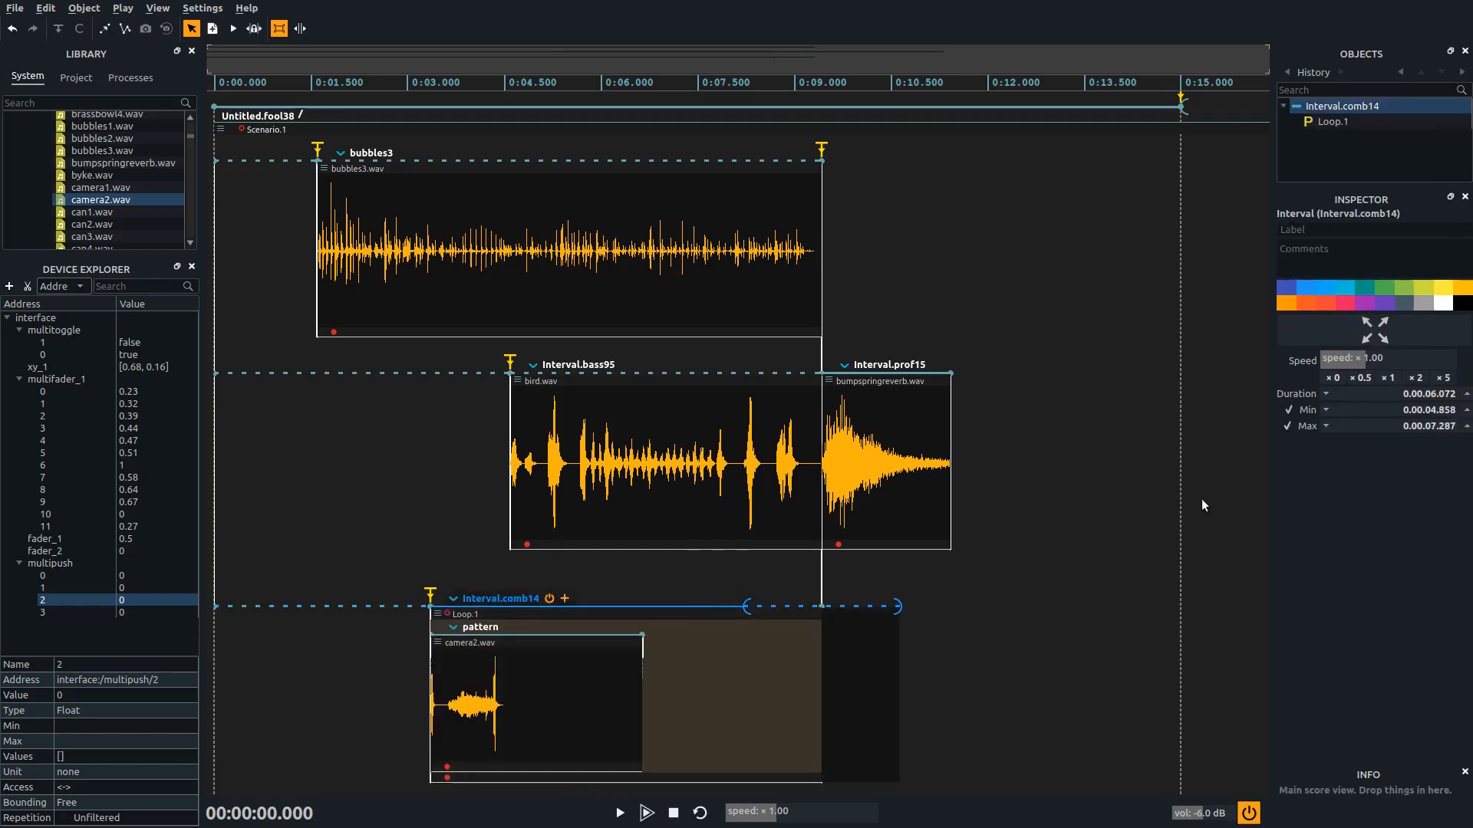
click(1288, 409)
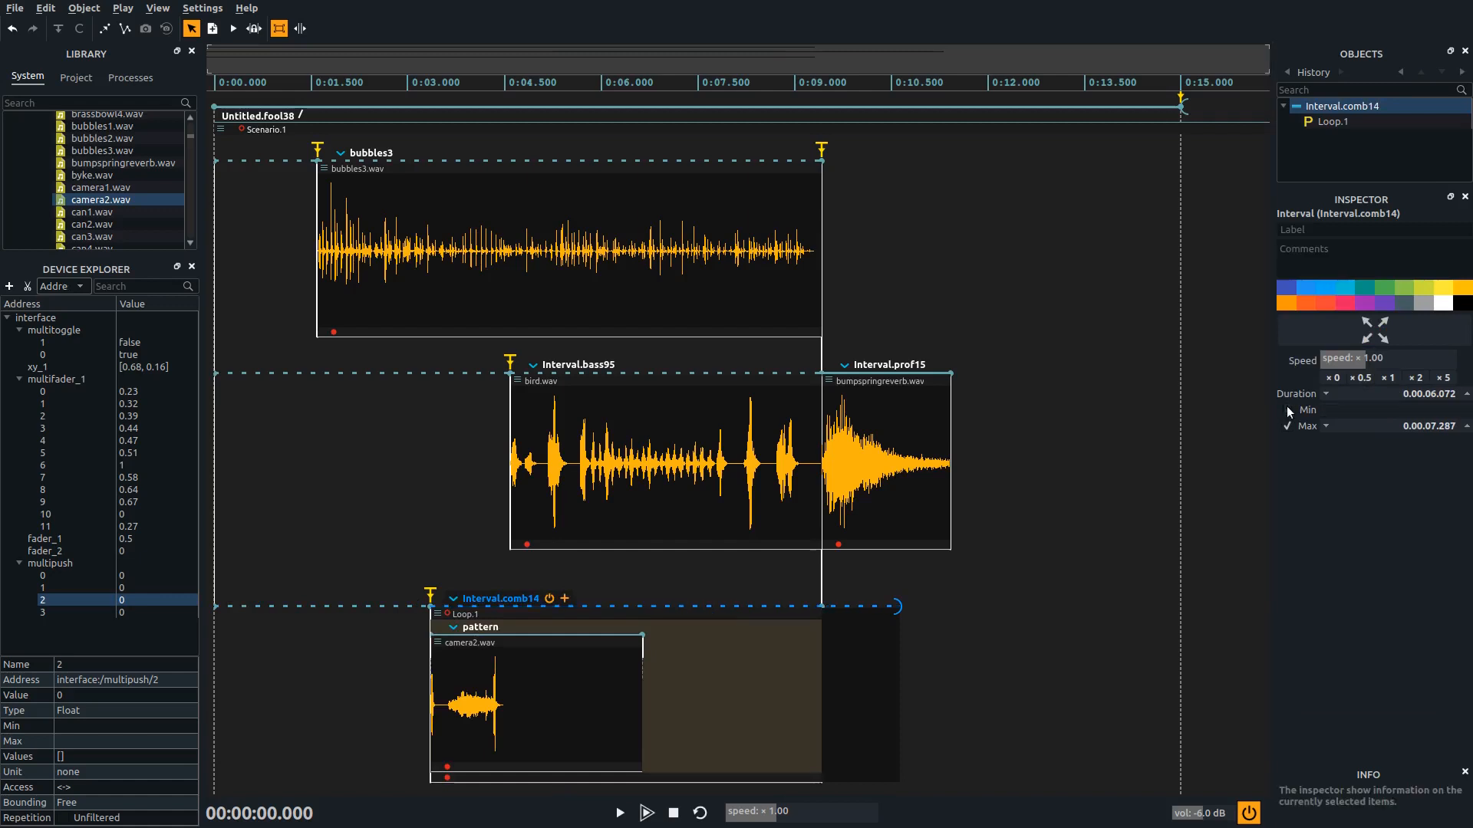
click(1287, 430)
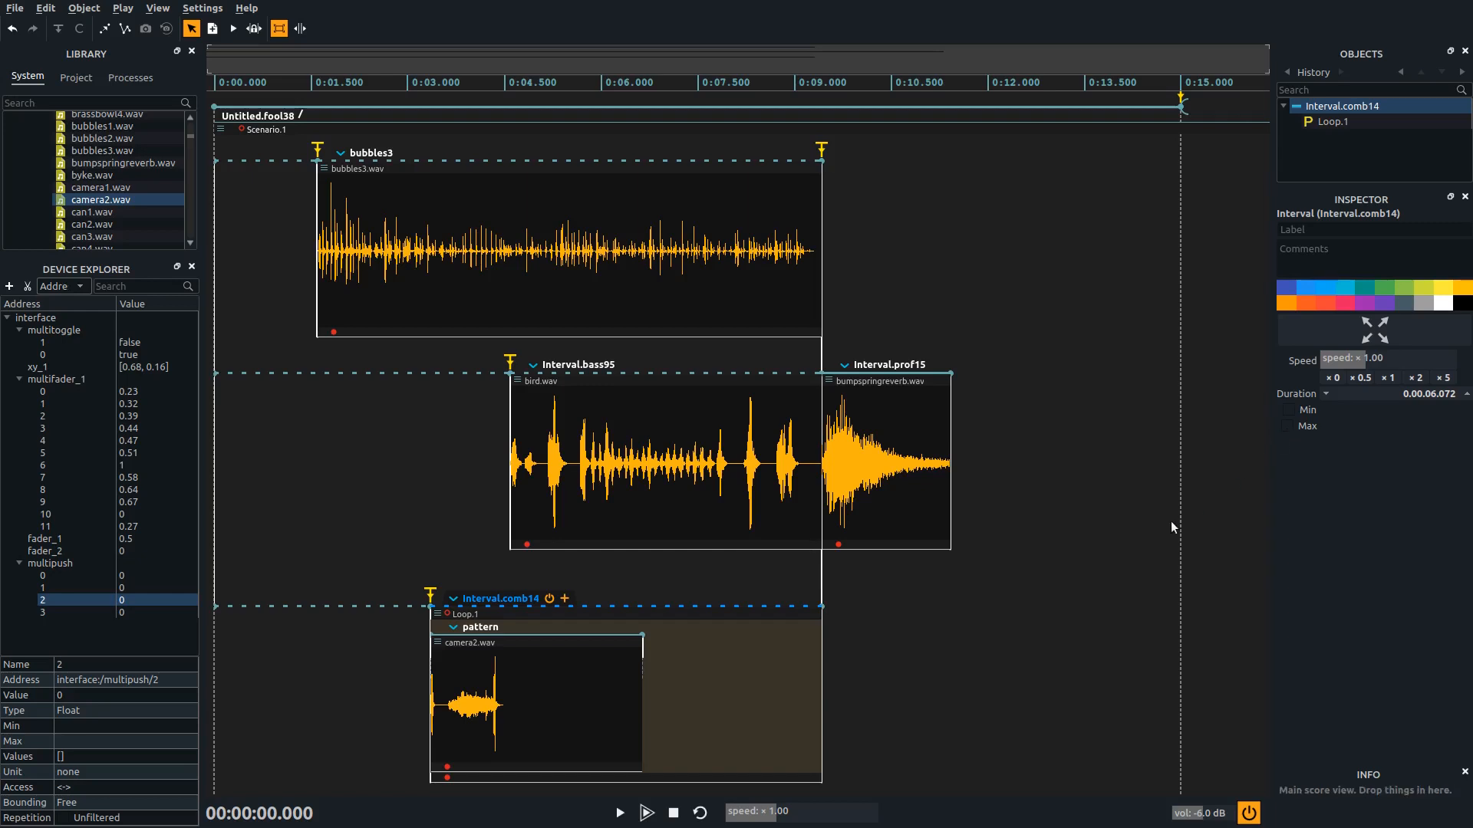
Remove the bird.wav sound file from its interval
click(703, 380)
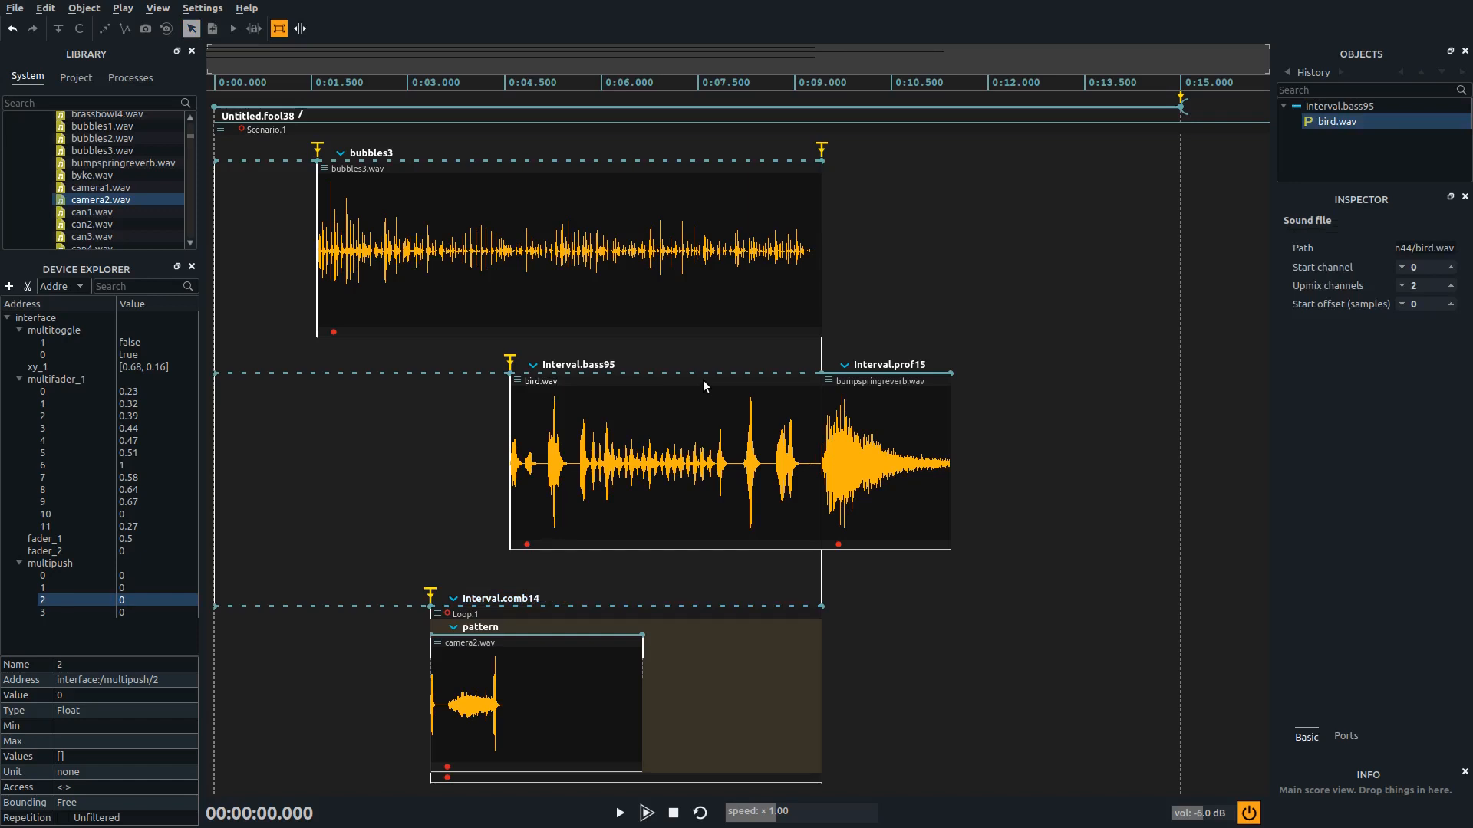
key(Delete)
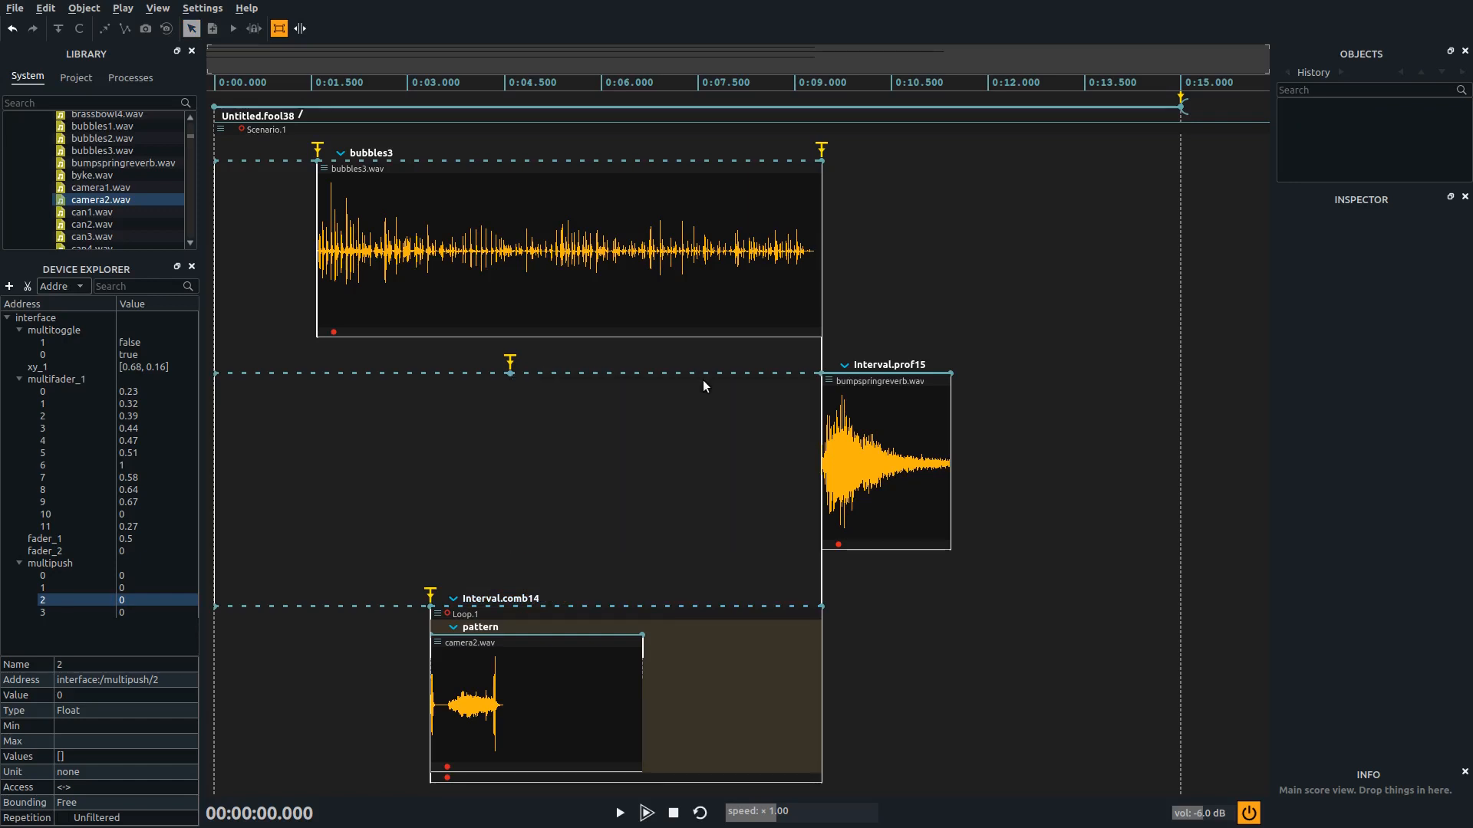
Add a Loop process from the Structure category to the empty interval after the middle row's trigger
click(149, 82)
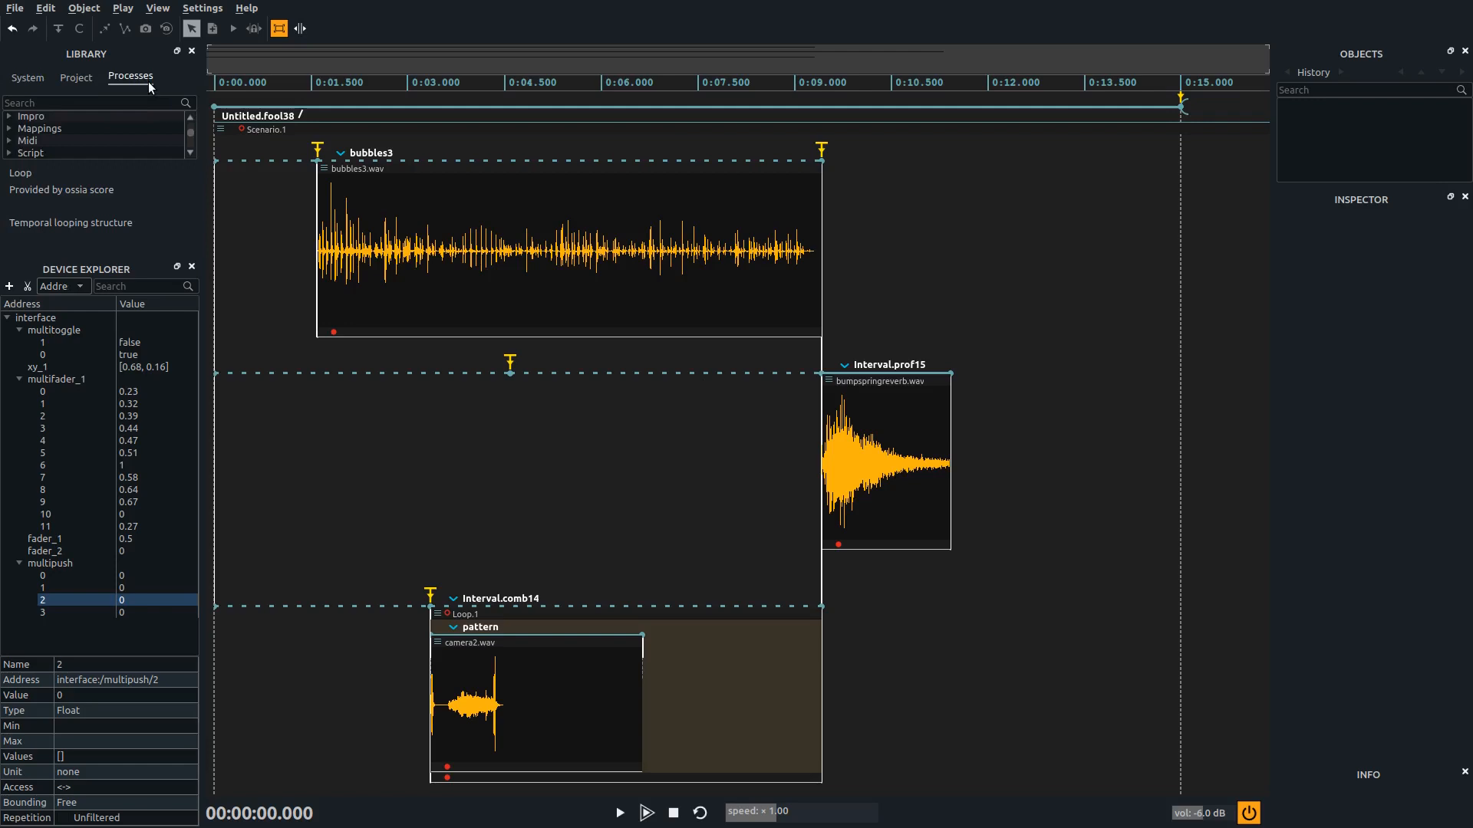
click(116, 141)
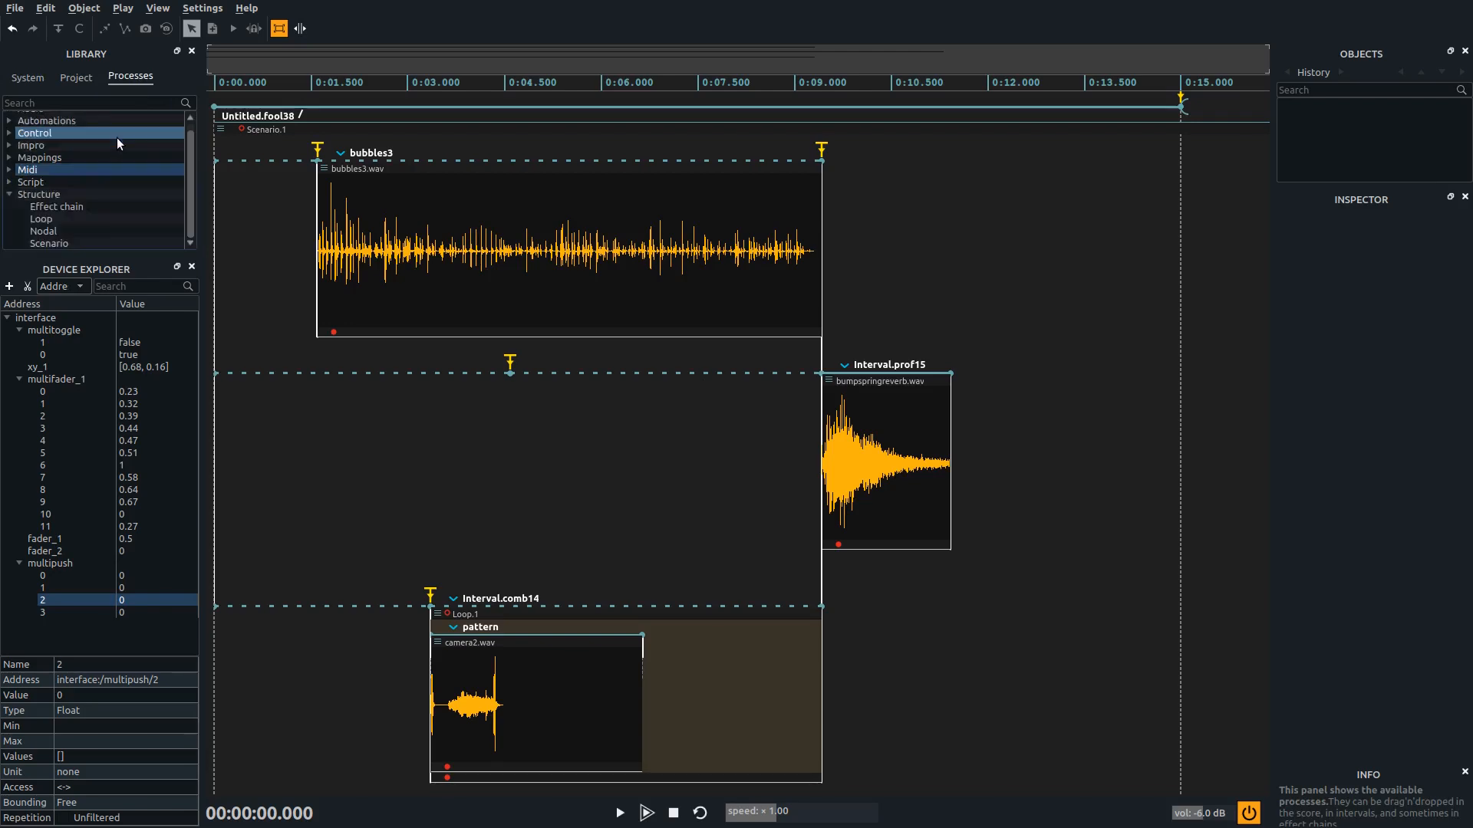
click(51, 196)
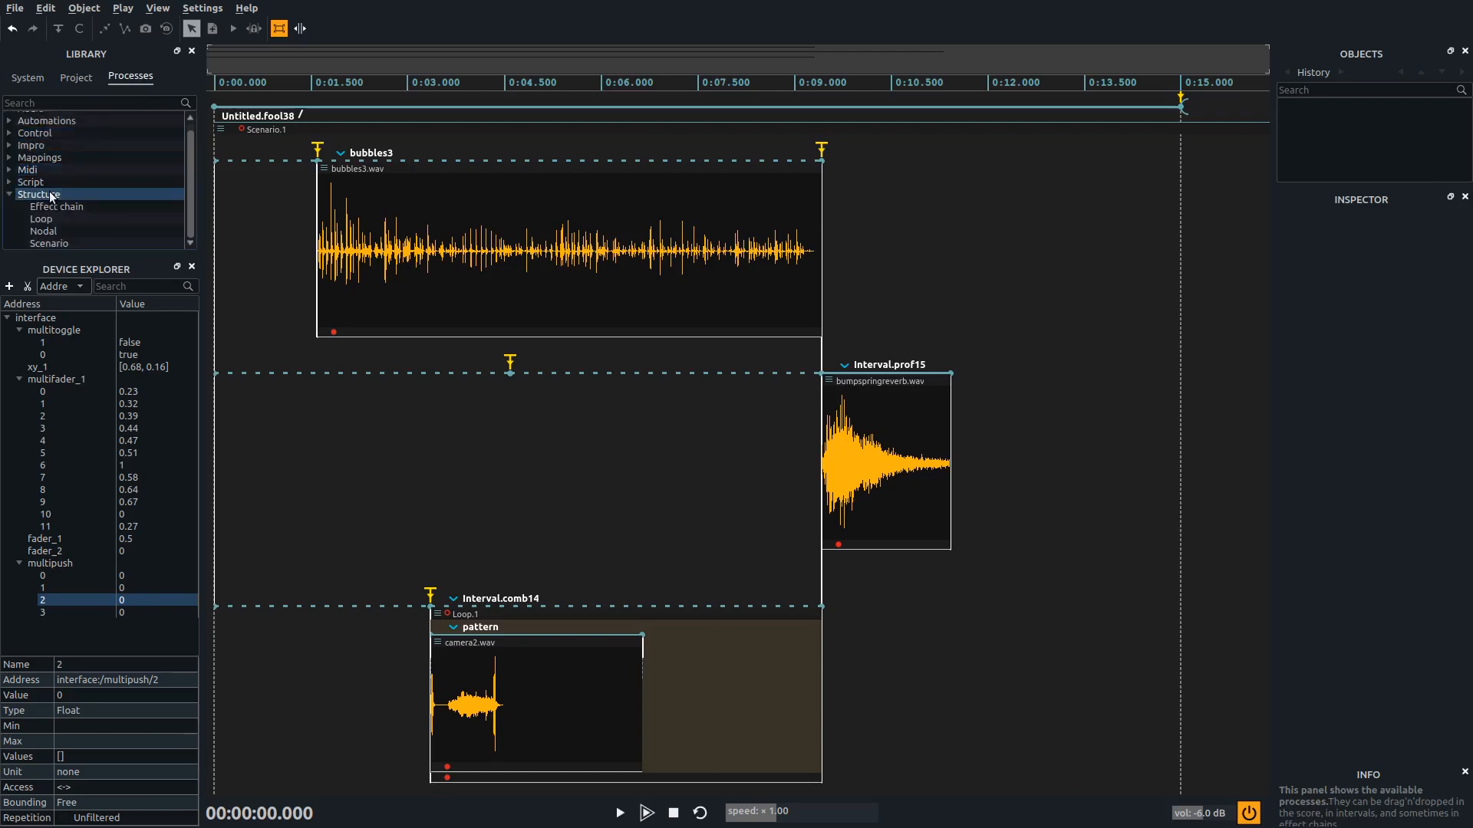
click(58, 218)
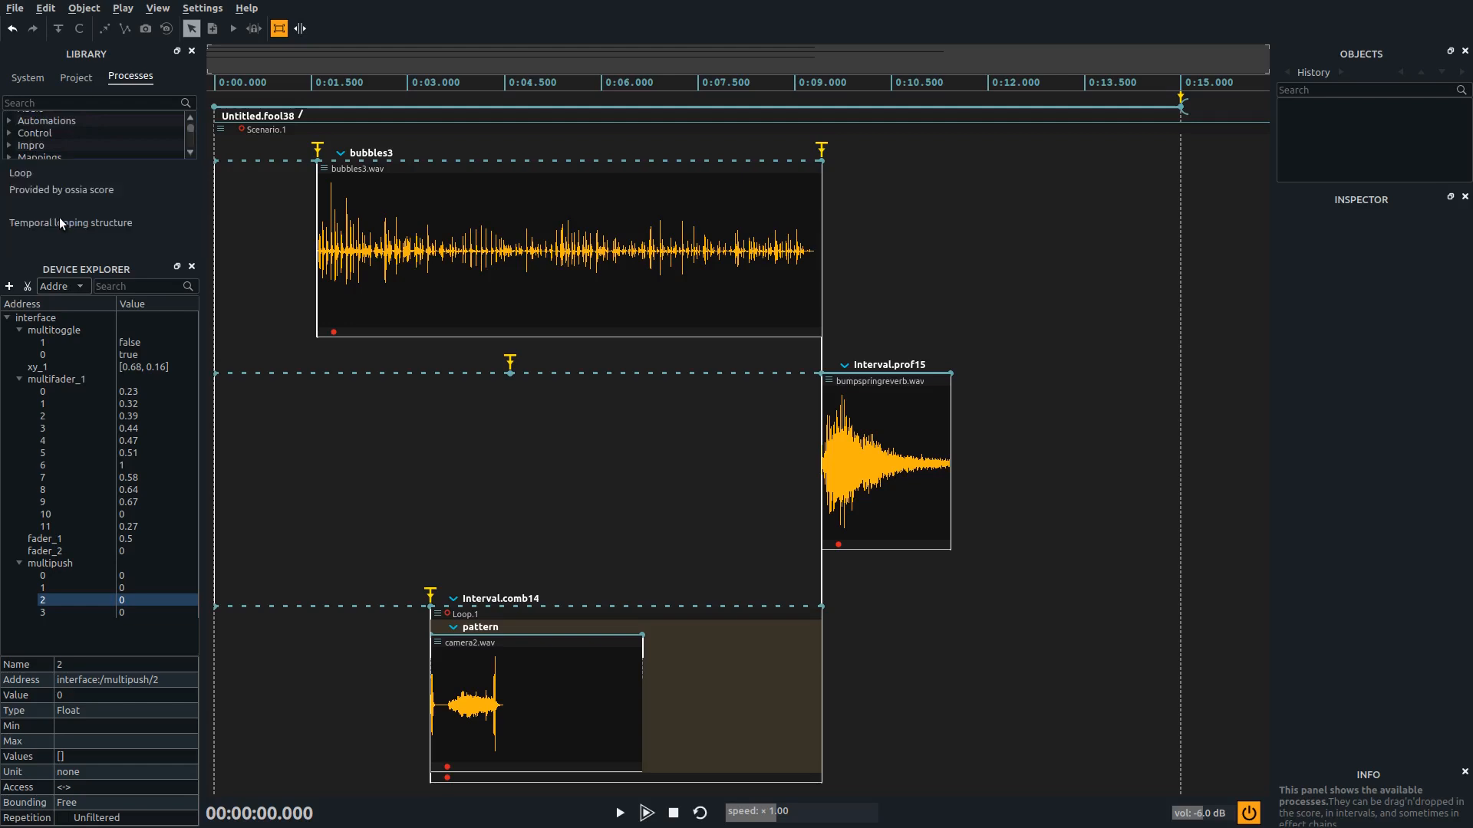
drag(69, 152, 591, 370)
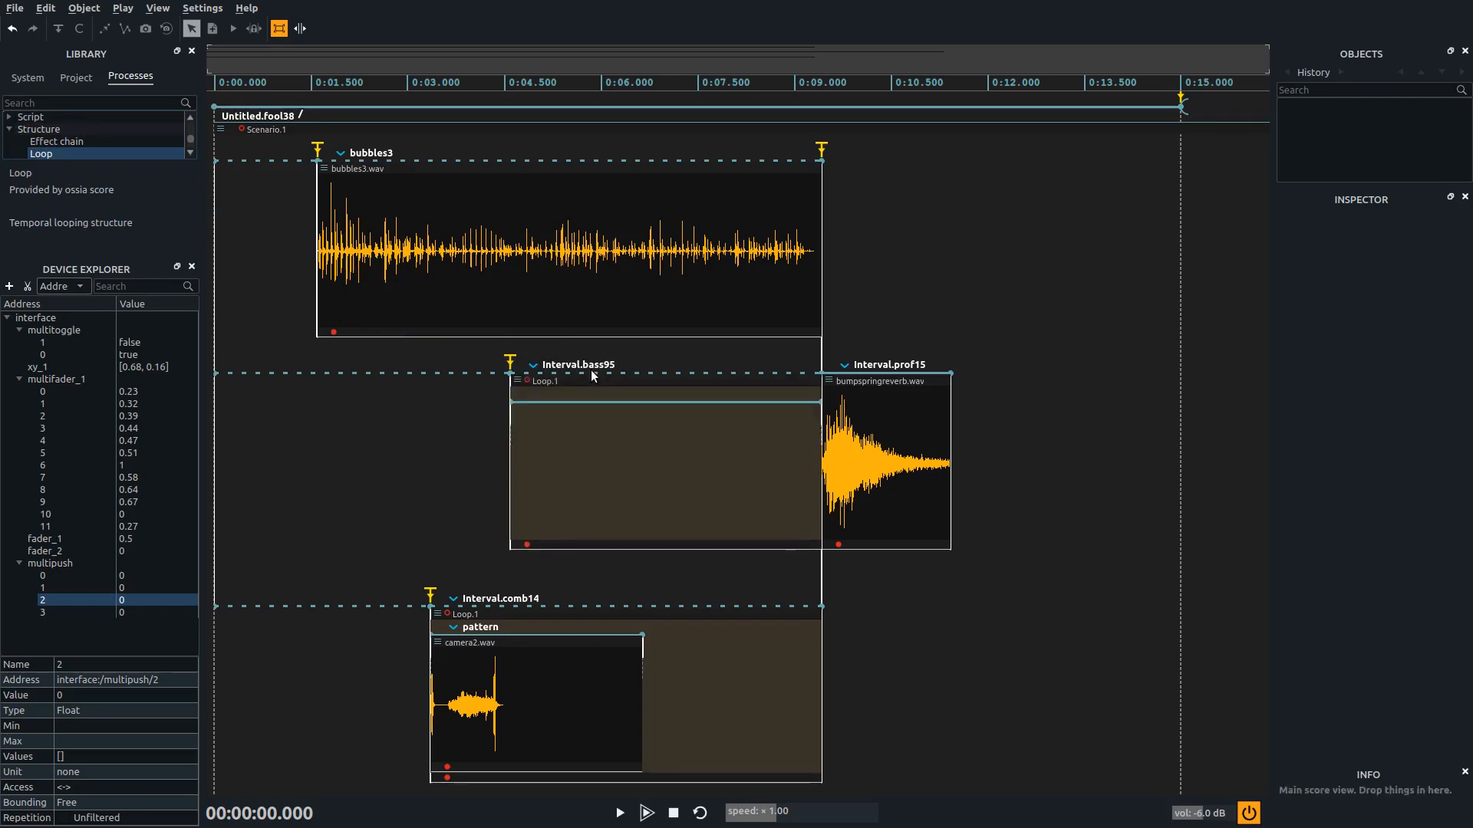
Replace camera2.wav in the lowest row's loop with ballbasket.wav and add ballpingpong.wav to the middle row's loop
click(35, 78)
scroll(117, 172, up, 5)
scroll(117, 172, up, 3)
scroll(116, 172, up, 6)
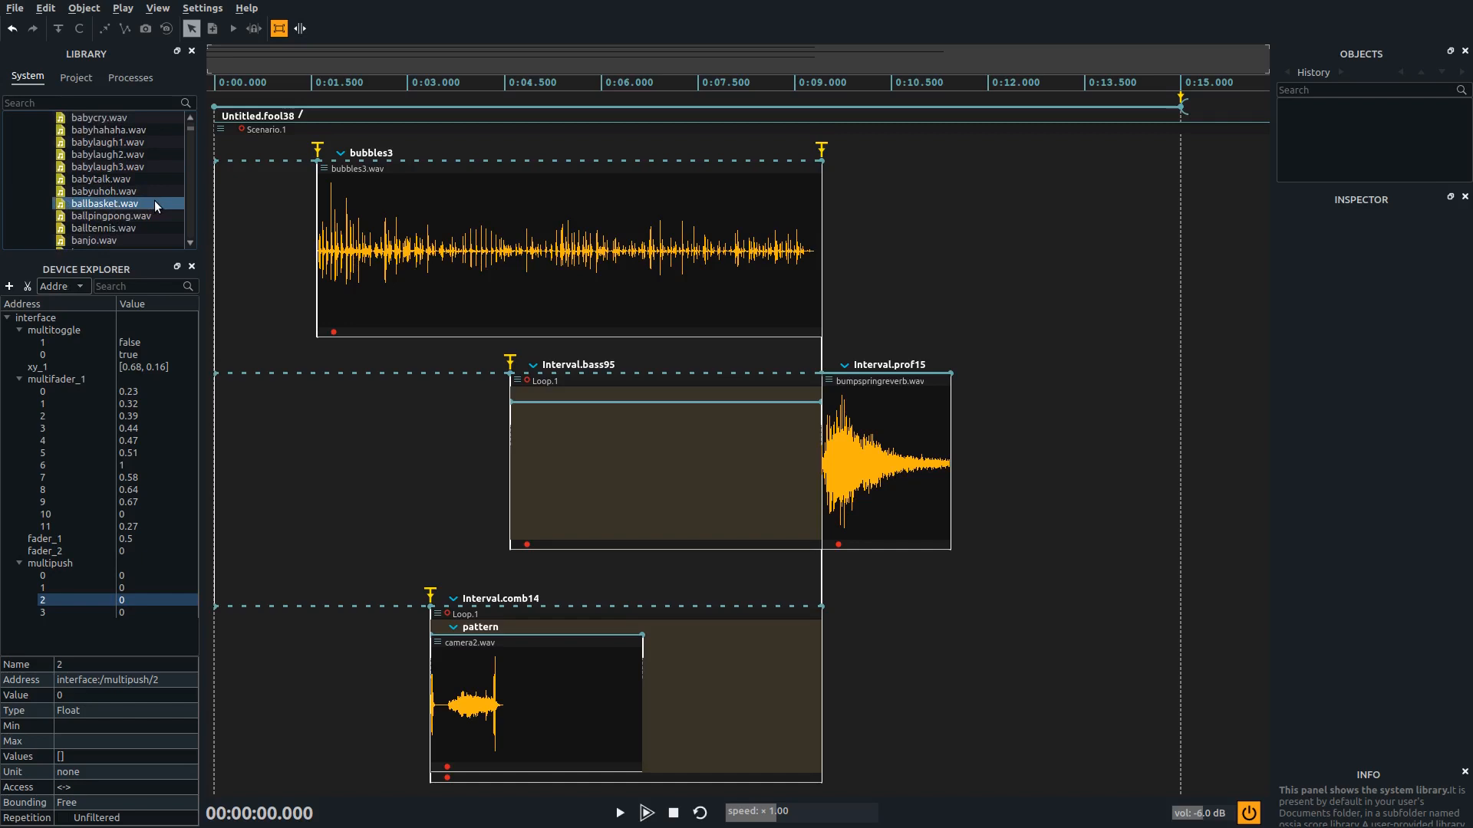
drag(154, 201, 540, 688)
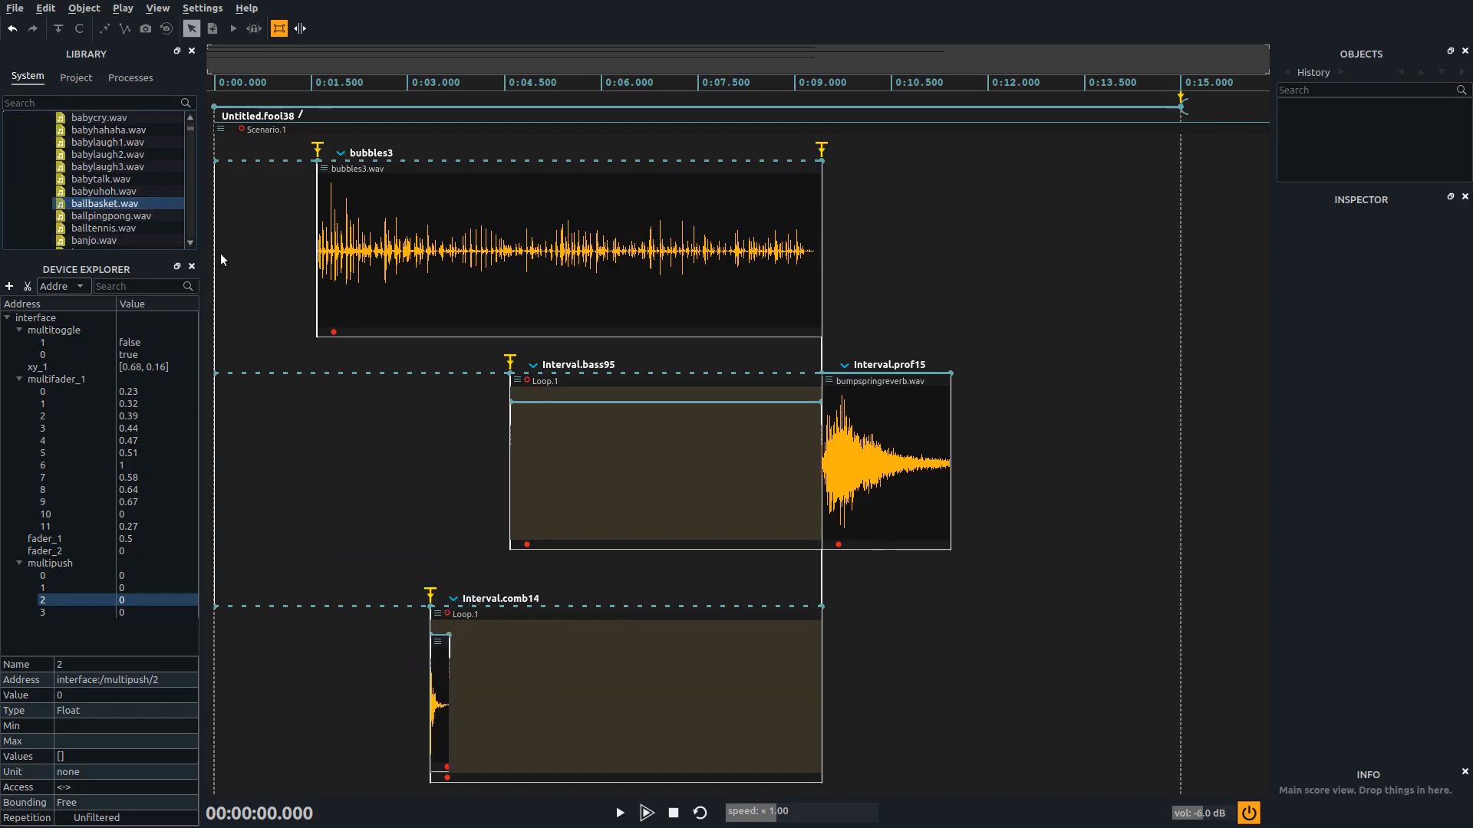
drag(159, 216, 586, 400)
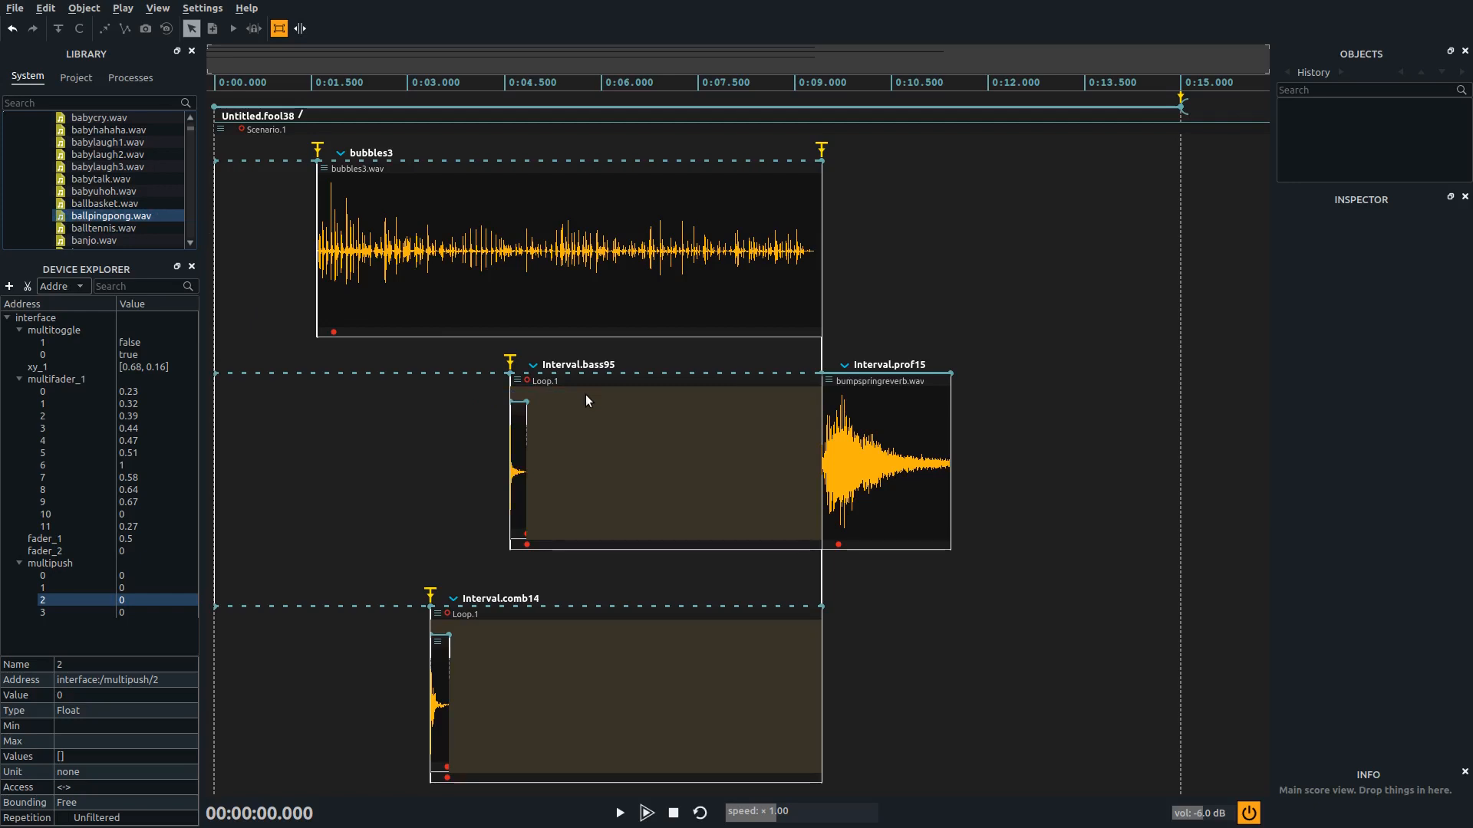
Put the bubbles3 interval's content in a loop and replace the sound in its pattern with balltennis.wav
click(578, 158)
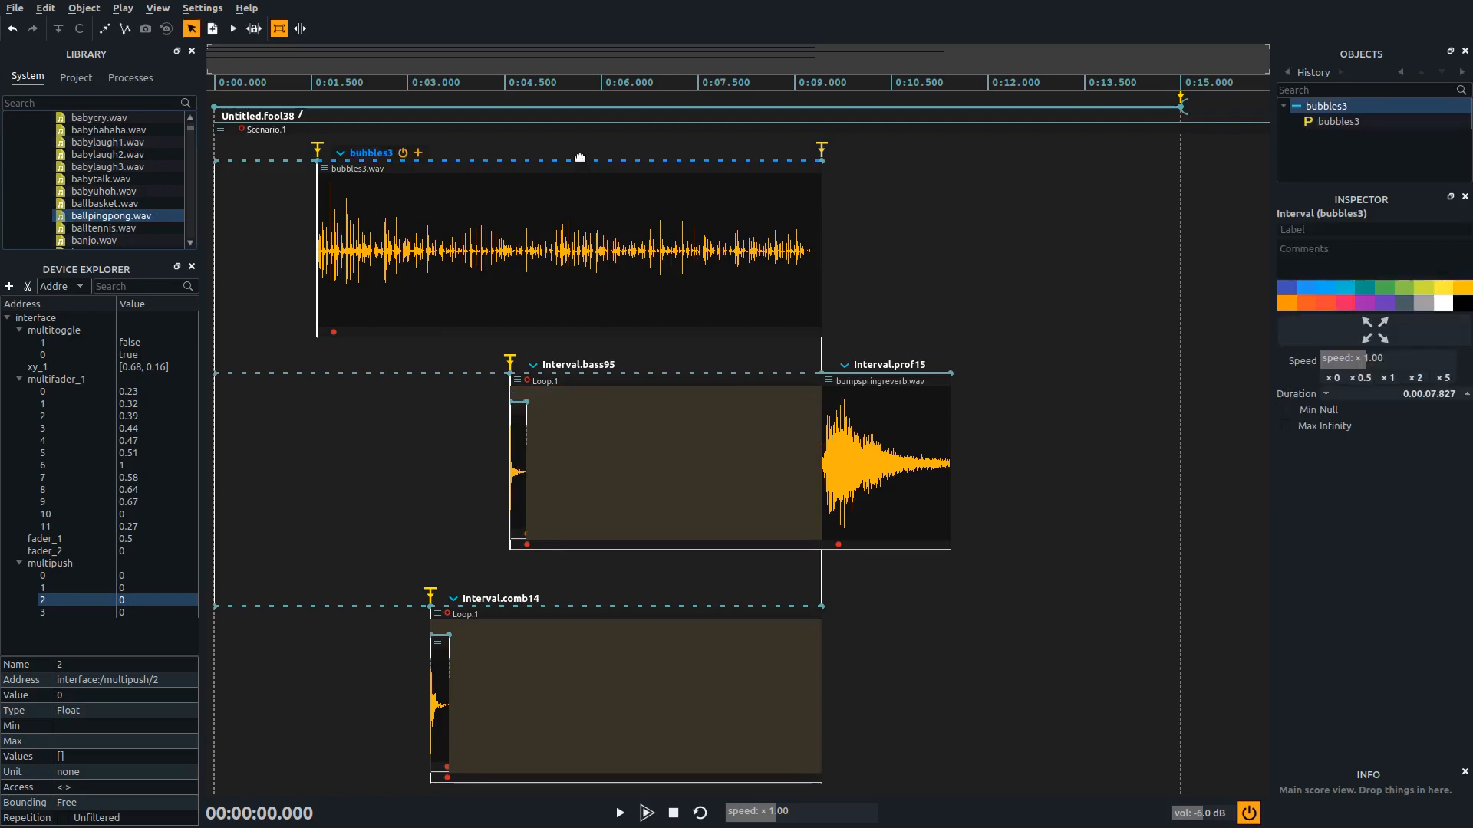
click(84, 8)
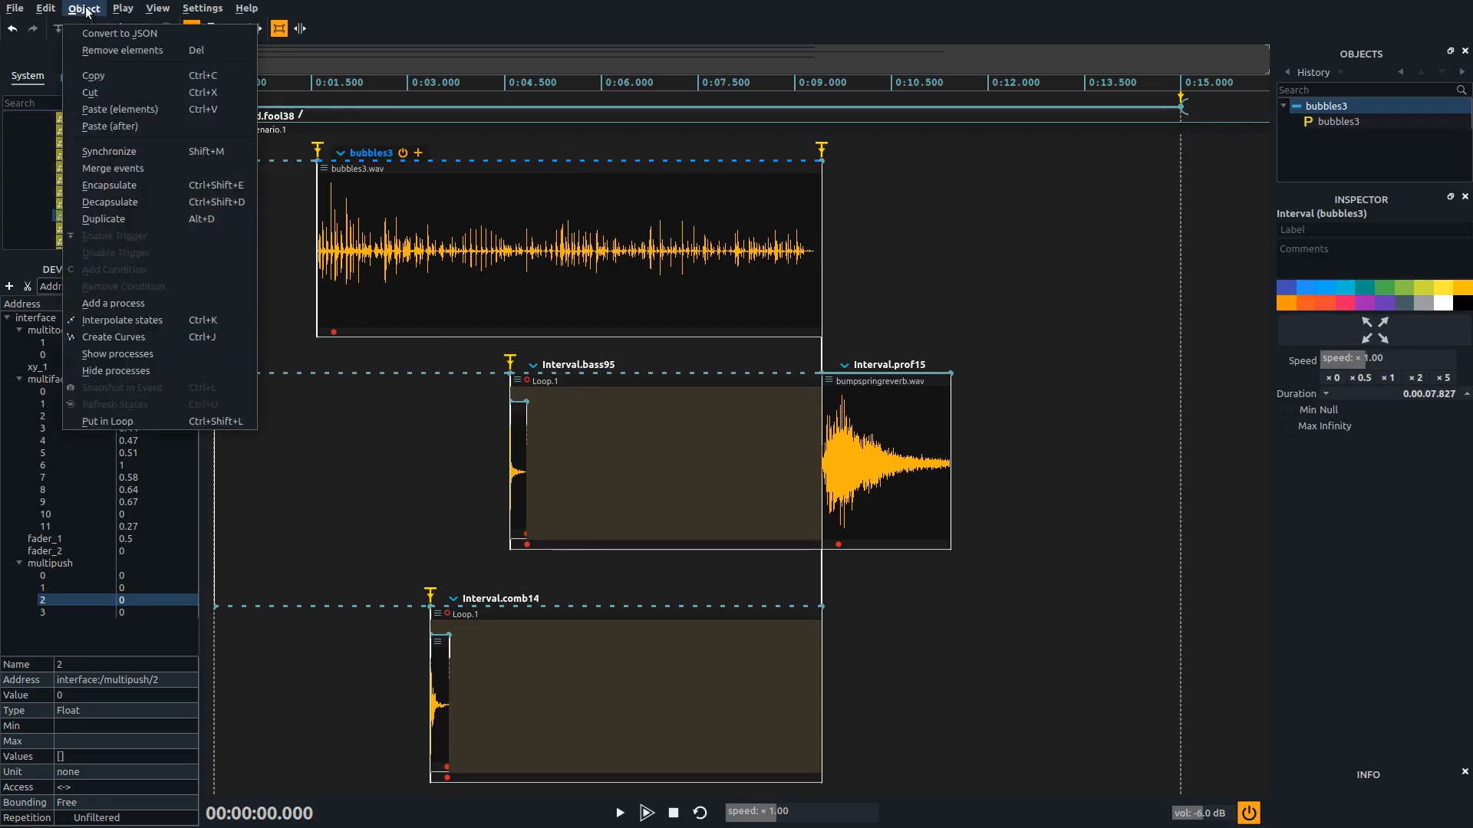
click(188, 415)
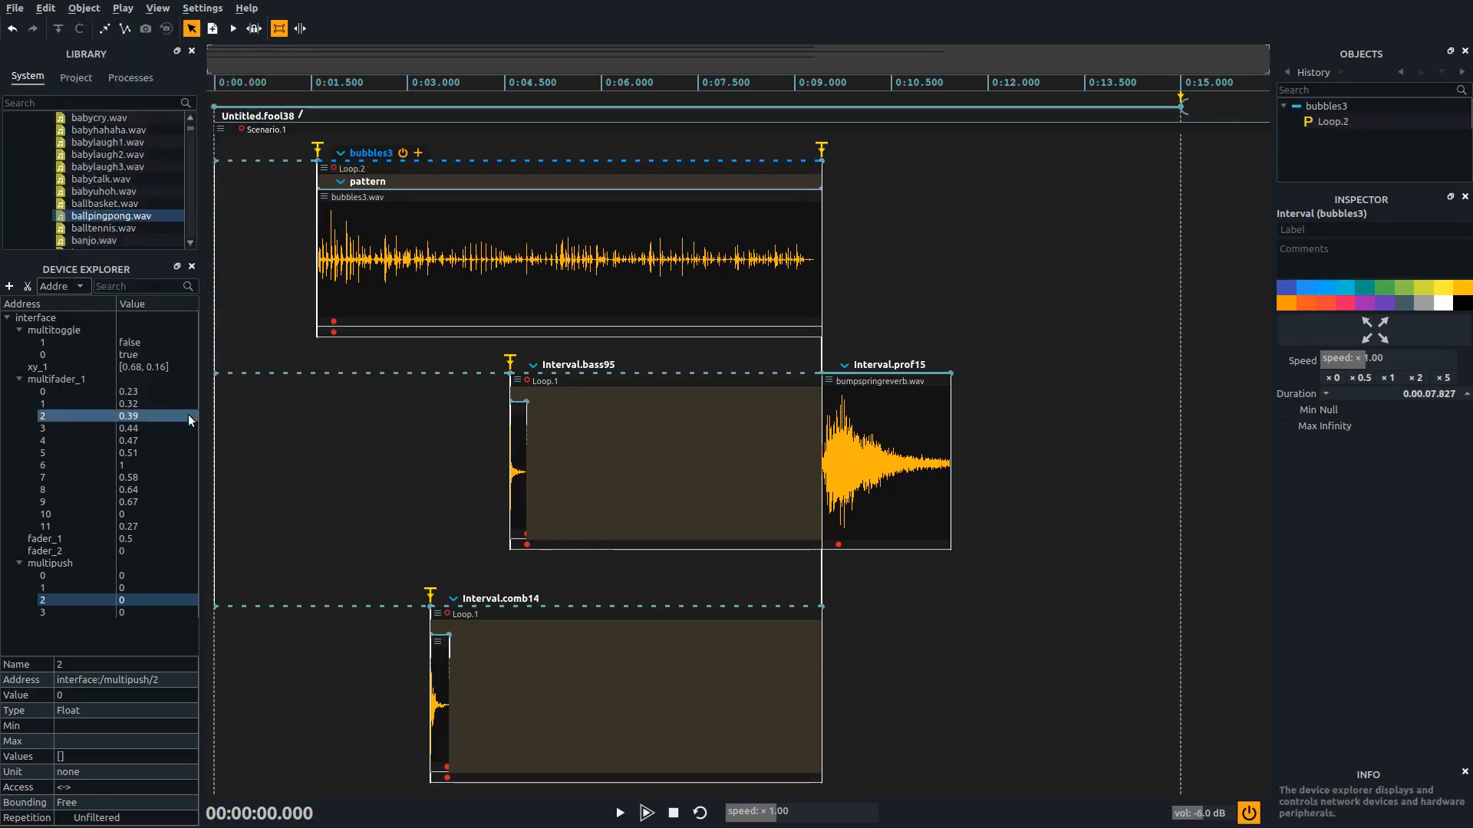
click(818, 185)
drag(816, 187, 610, 187)
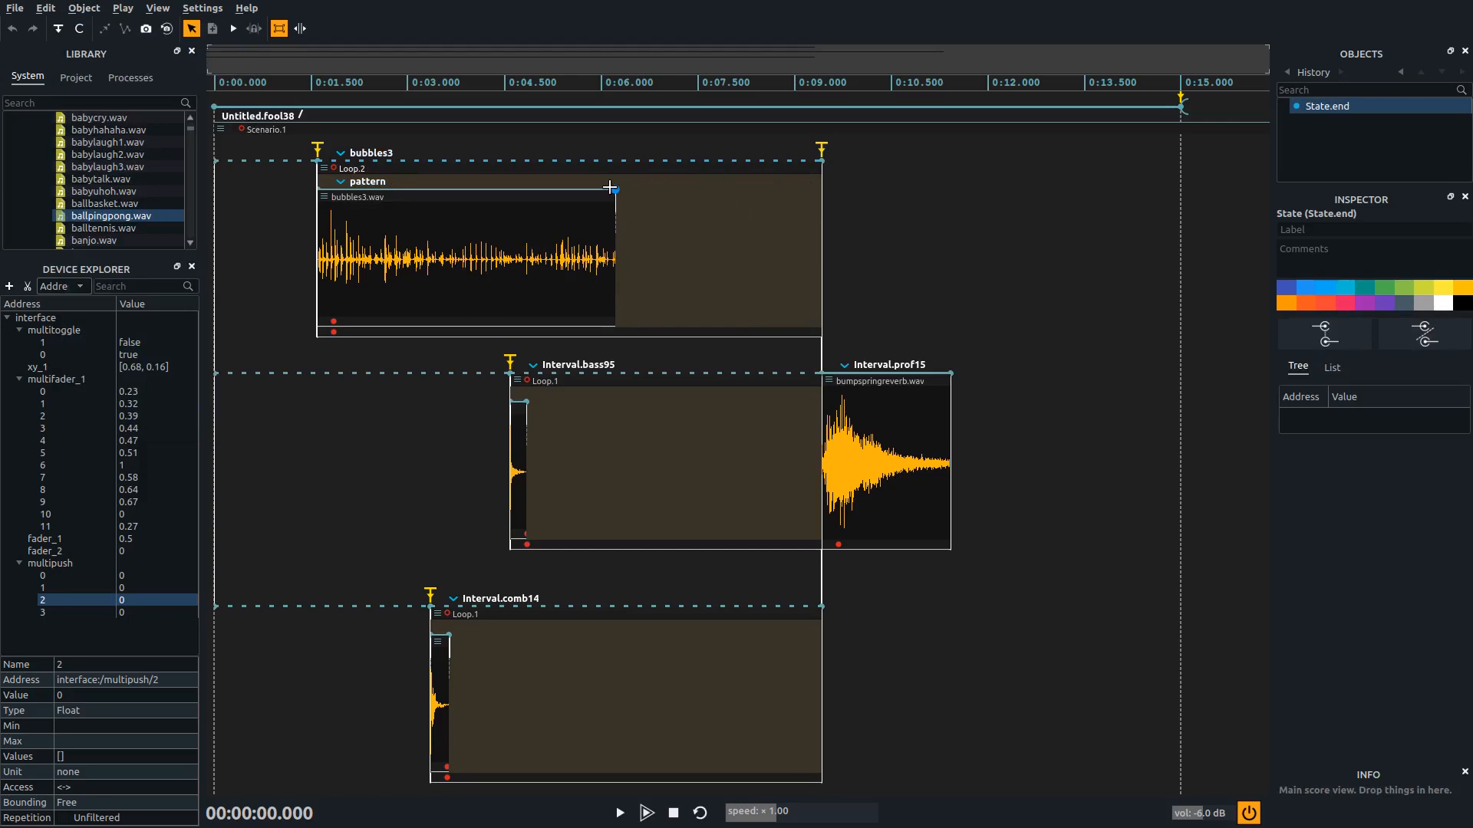
drag(170, 232, 405, 236)
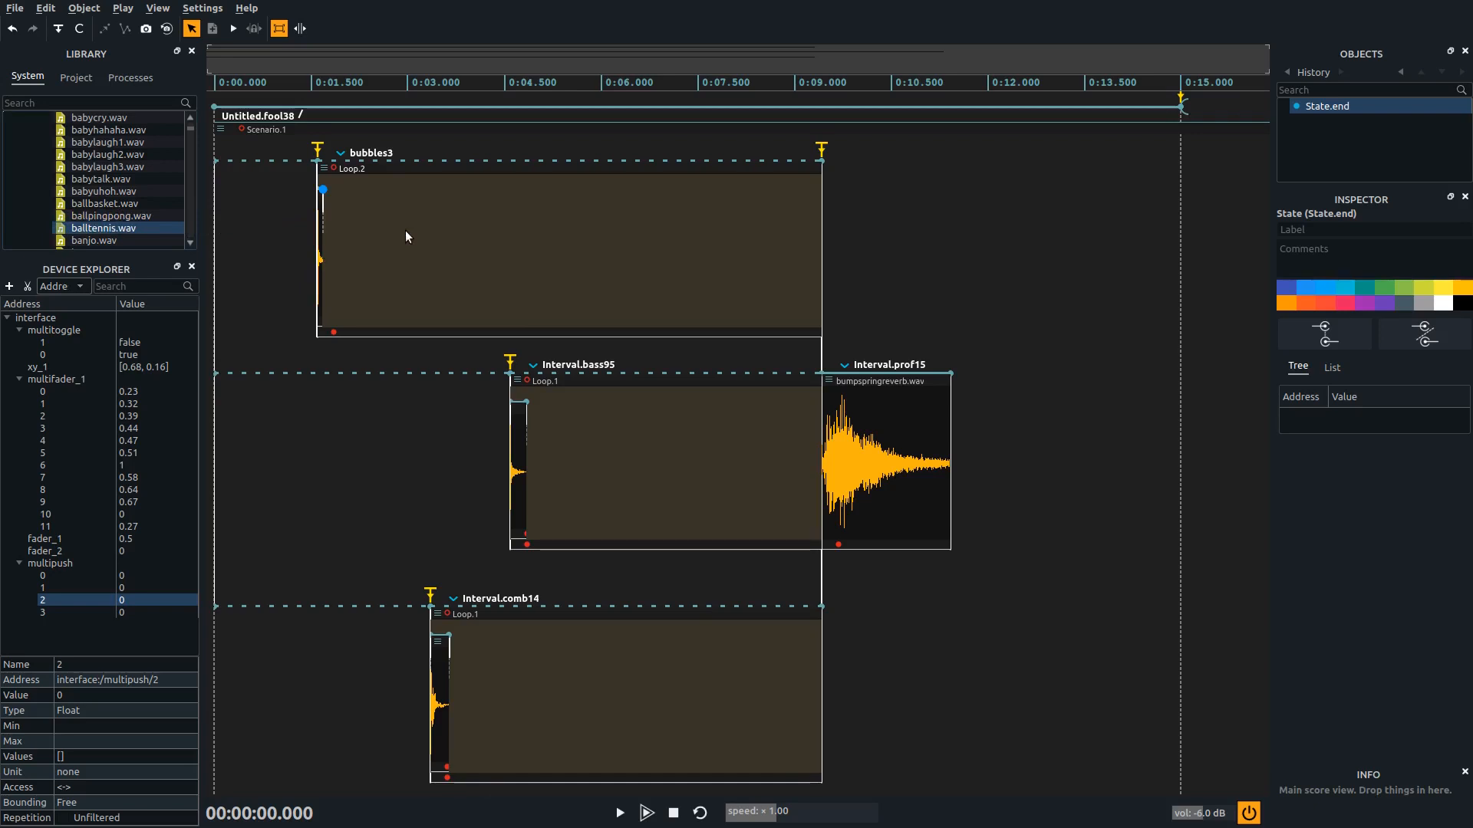
Move the shared sync ending the three loop intervals earlier, to about 5.95 s
drag(820, 159, 598, 162)
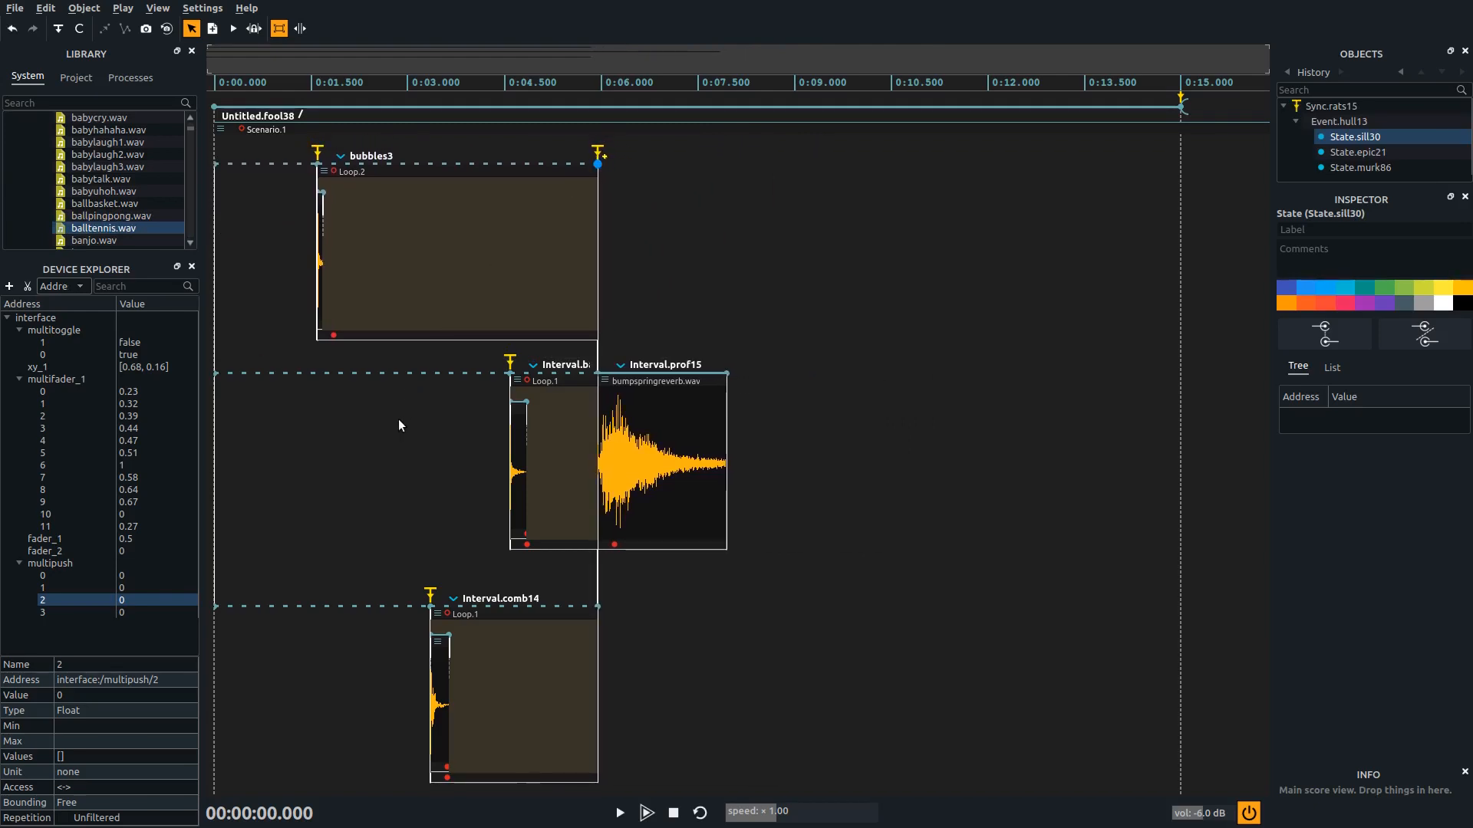
drag(683, 59, 371, 59)
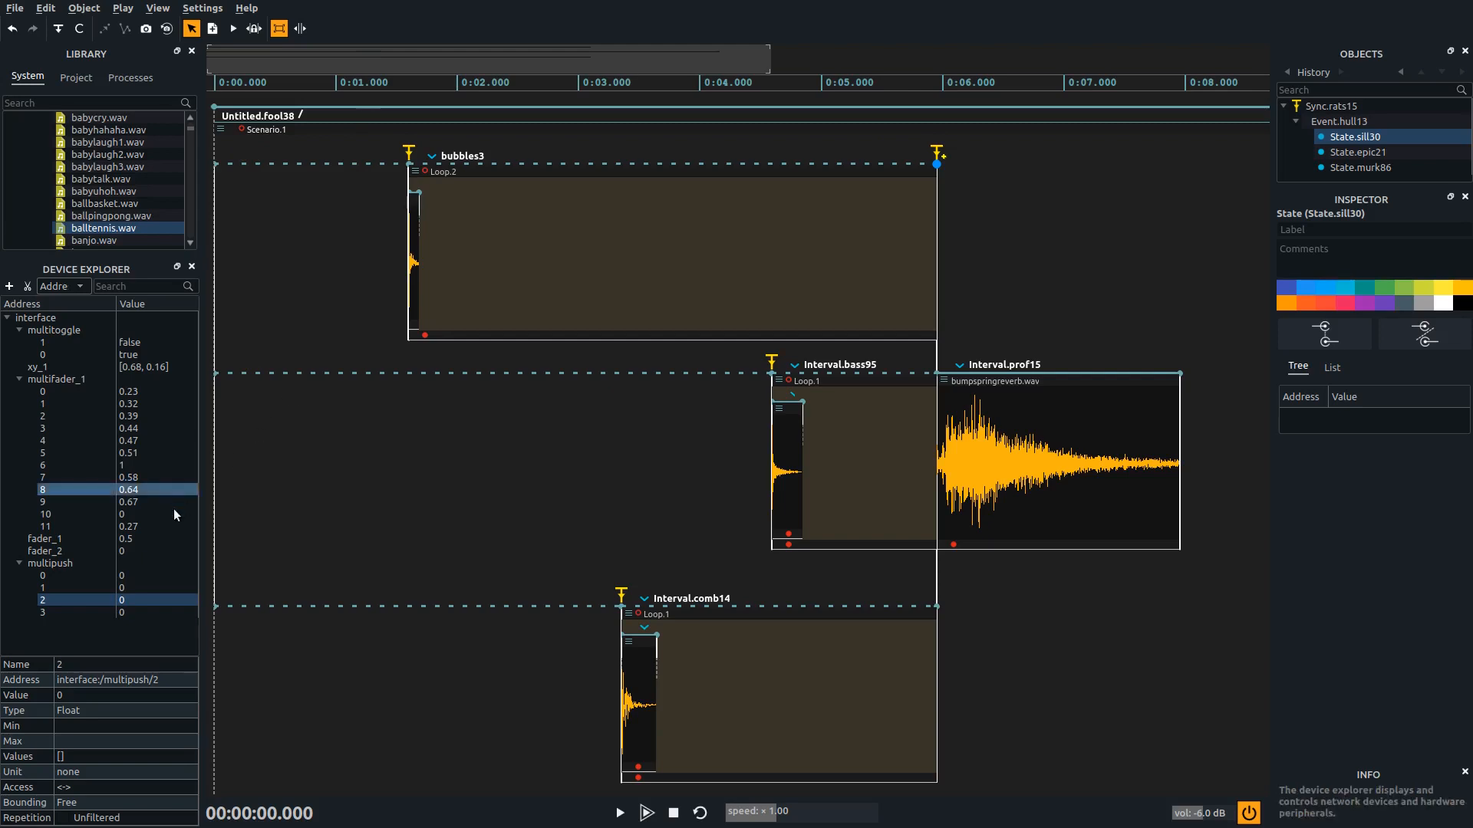
Assign multipush/0, 1 and 2 to the start triggers of the upper, middle and lowest loops, and multipush/3 to the shared ending trigger
click(145, 574)
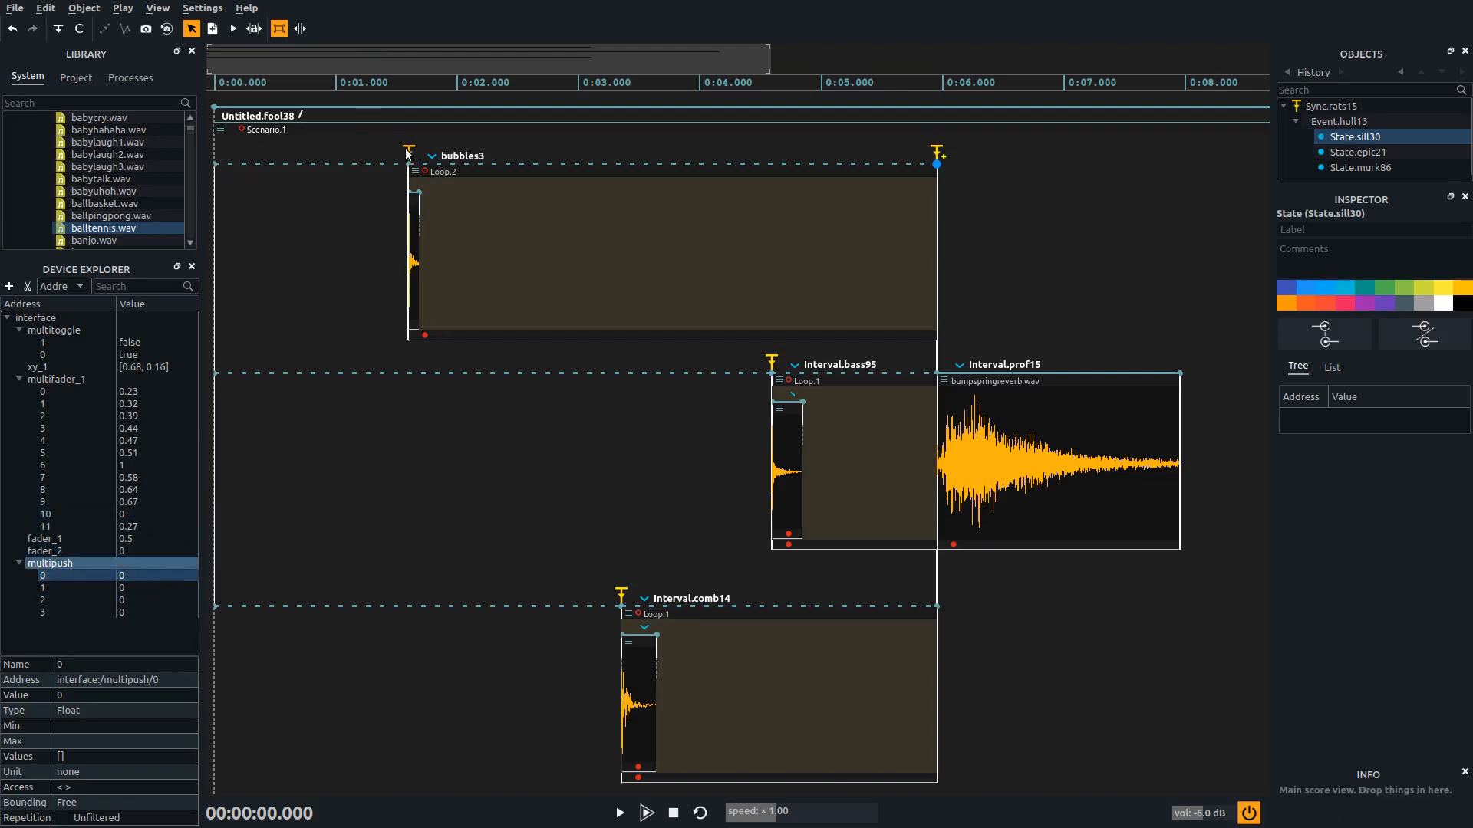
drag(132, 591, 771, 364)
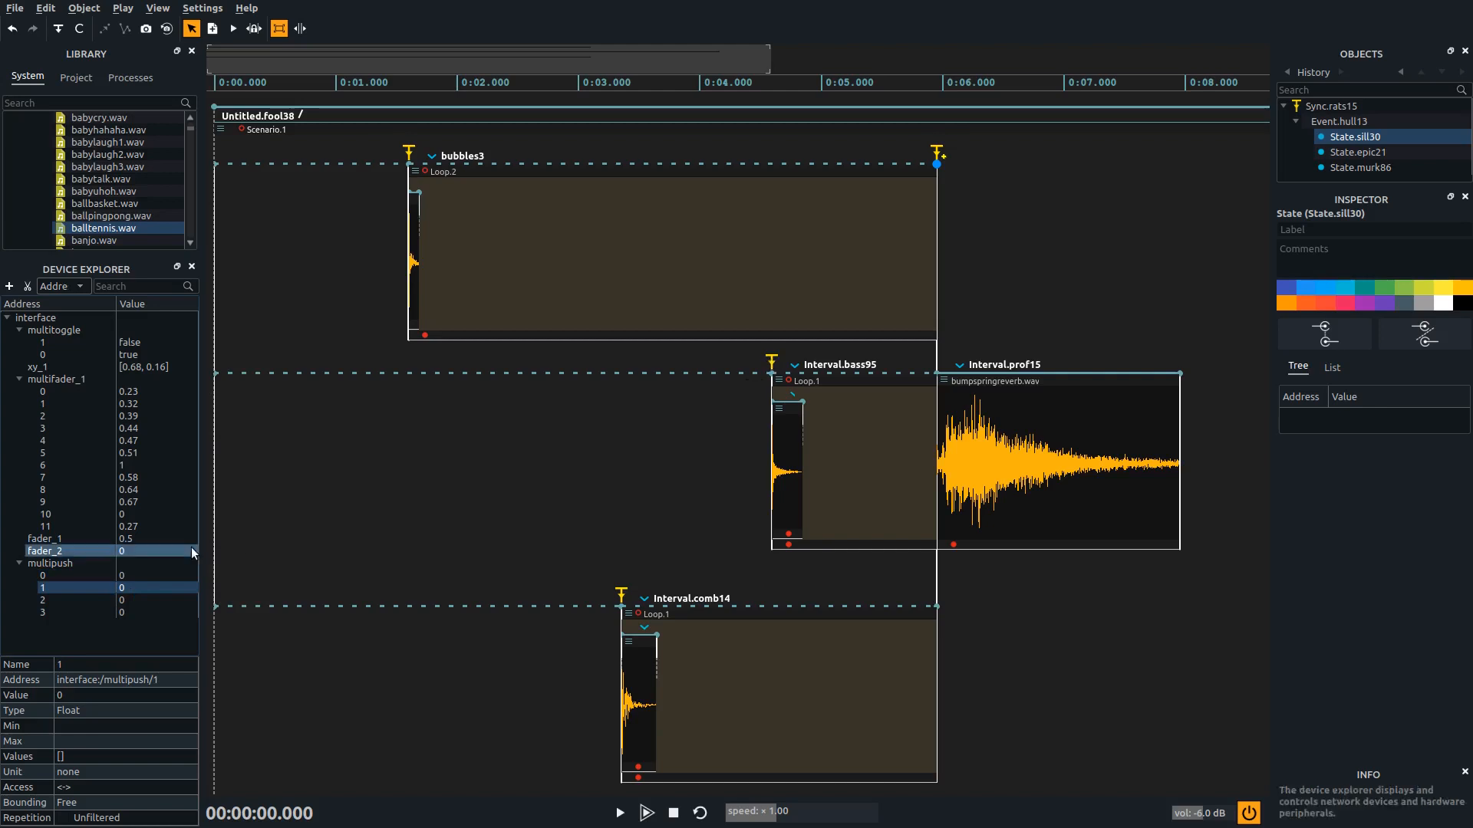
drag(156, 602, 620, 595)
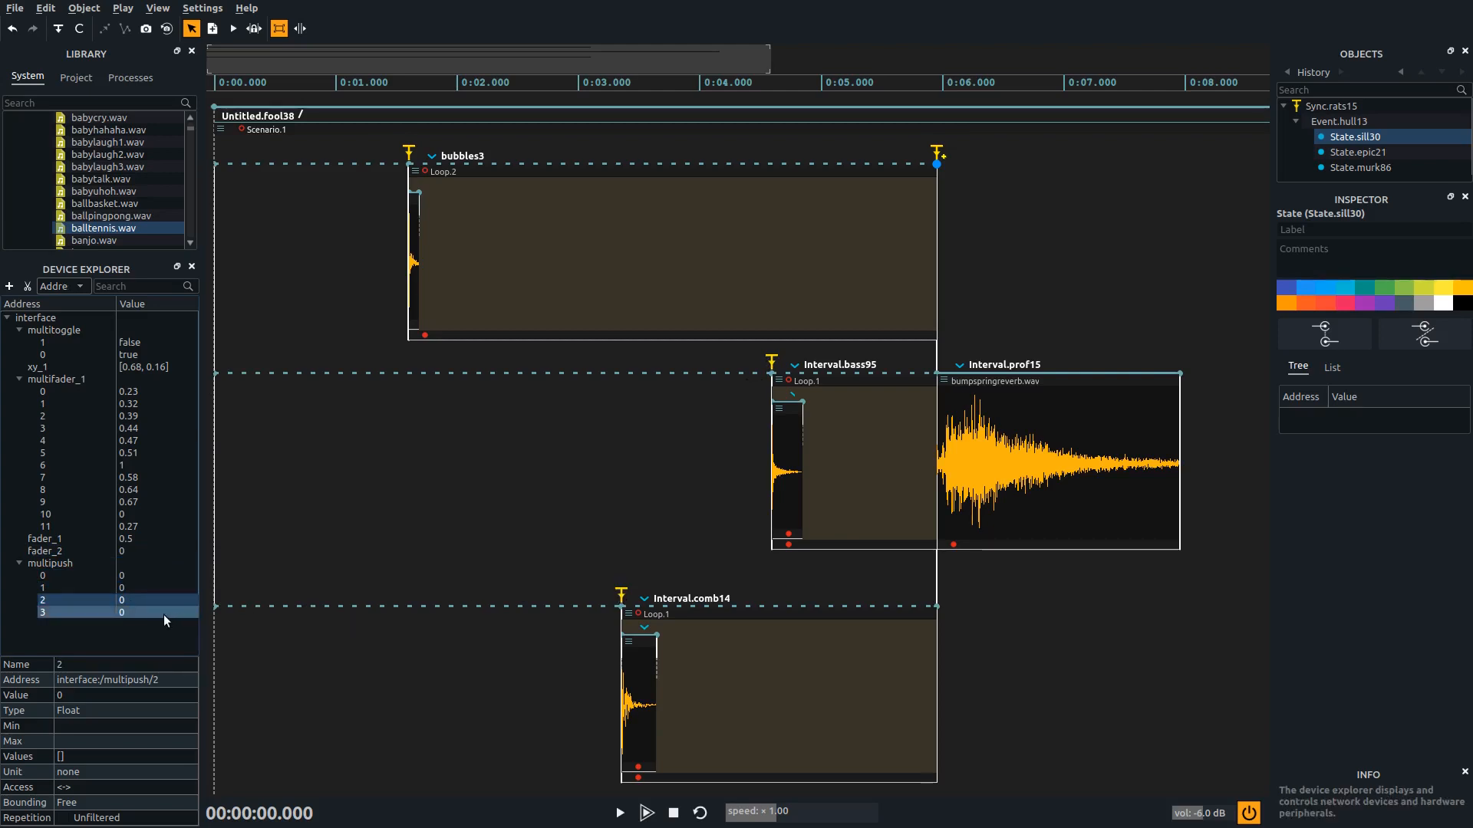
drag(161, 613, 937, 154)
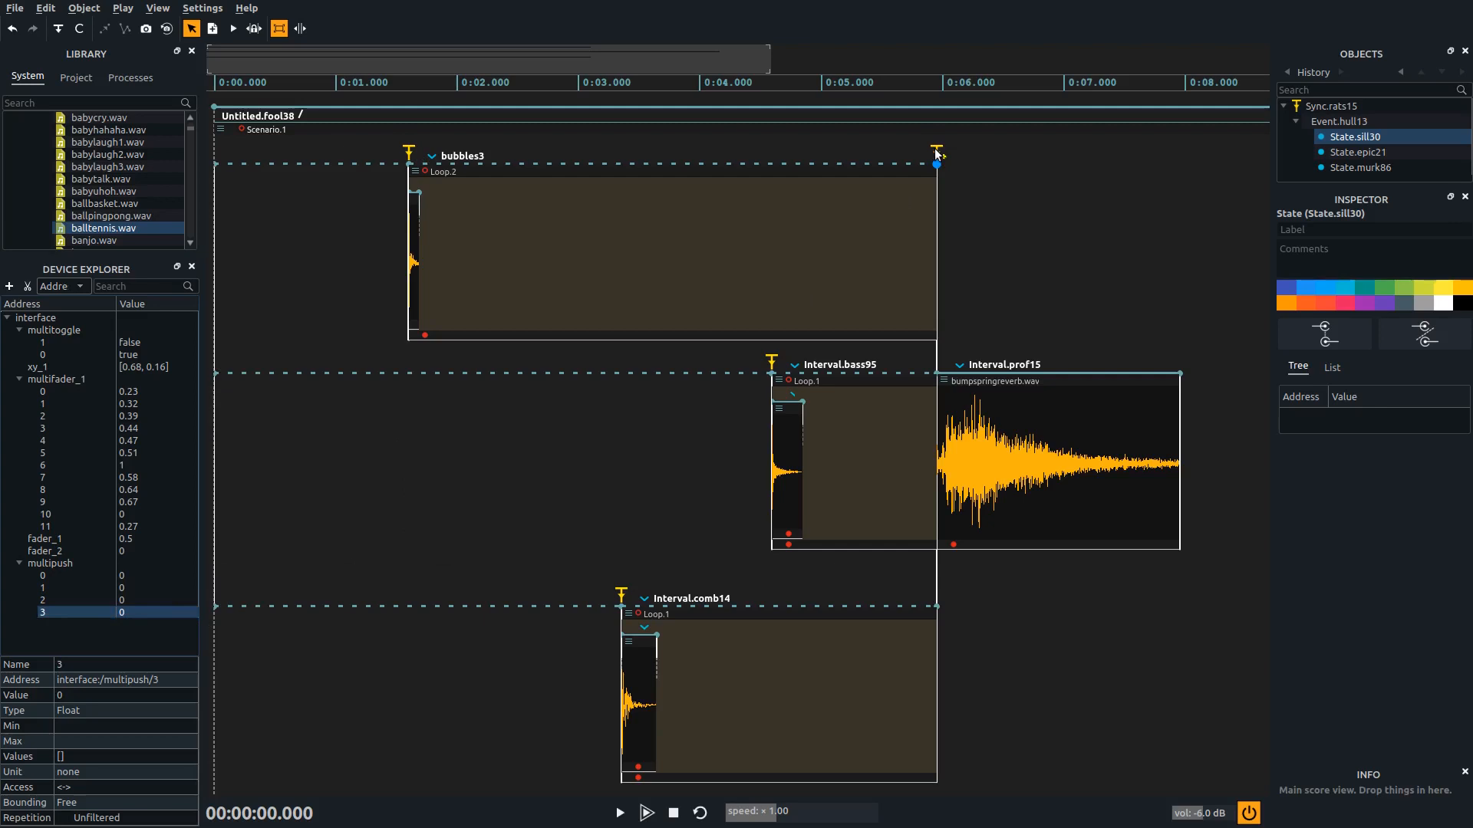
Play the score to test the triggered loops, and stop playback
click(1010, 200)
key(space)
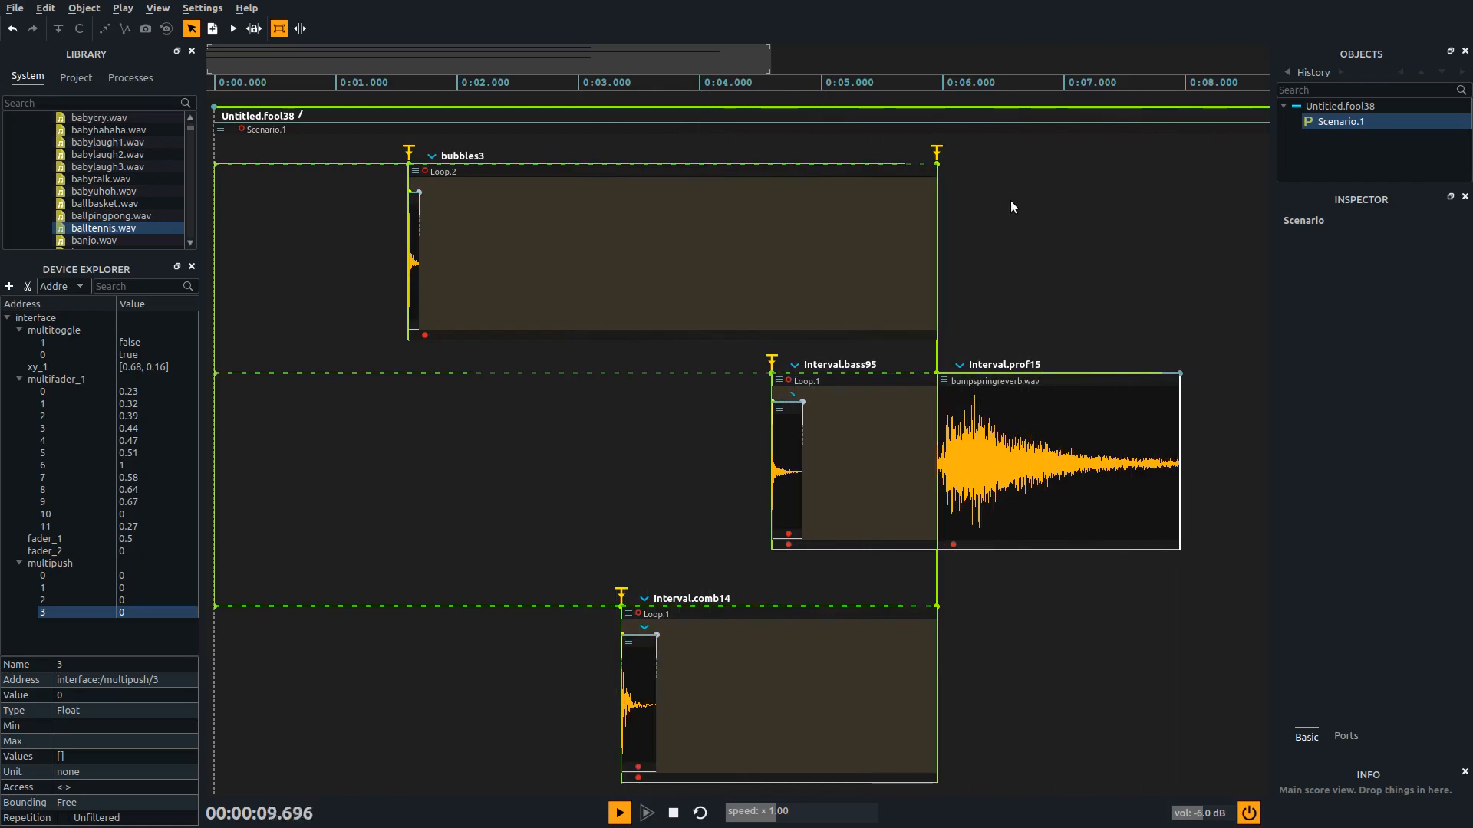
key(Return)
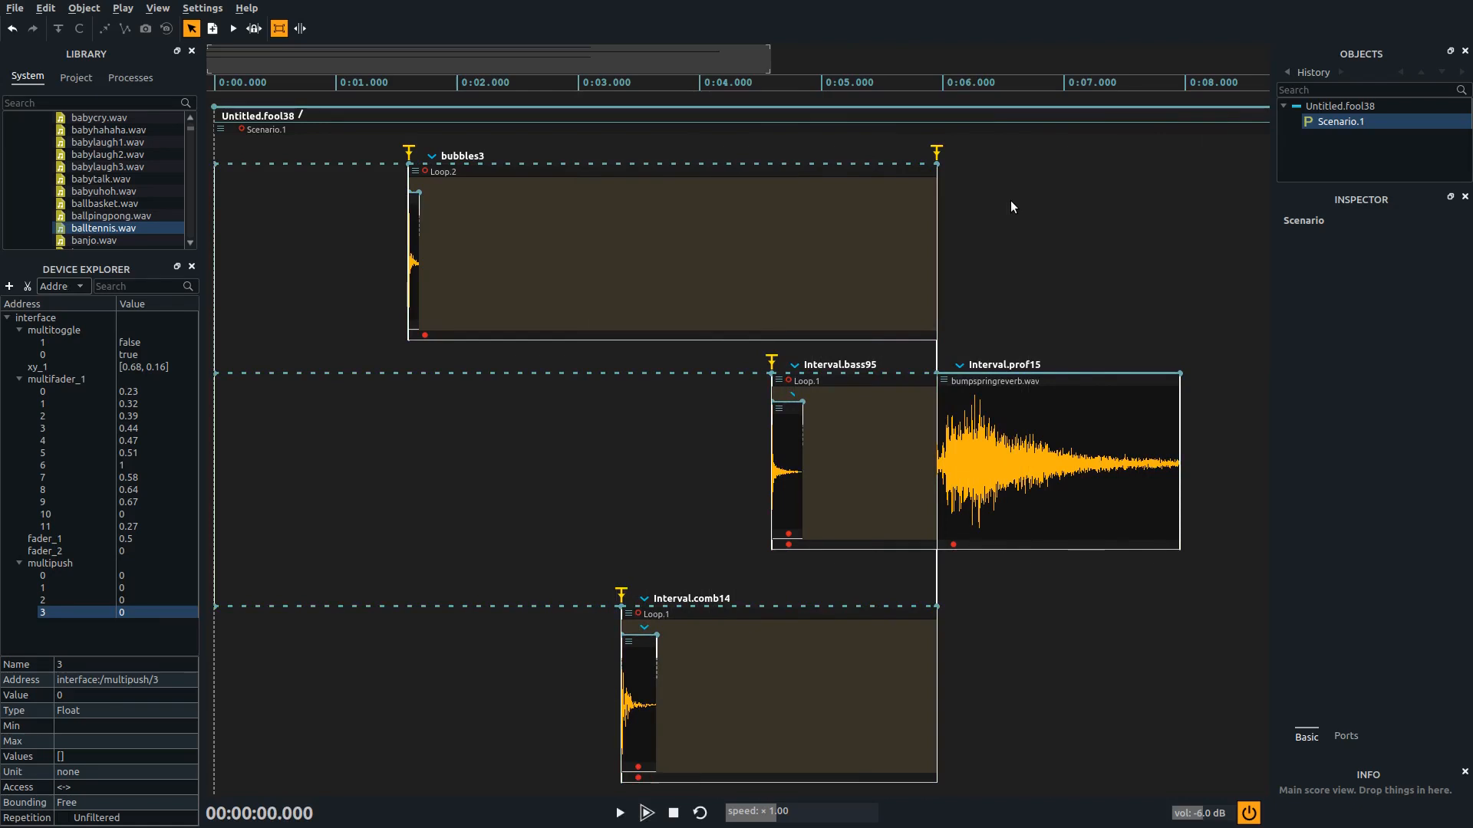
Lengthen the loop pattern inside bubbles3 to about 0.2 s, slightly past the end of its sound
click(421, 190)
drag(420, 190, 432, 194)
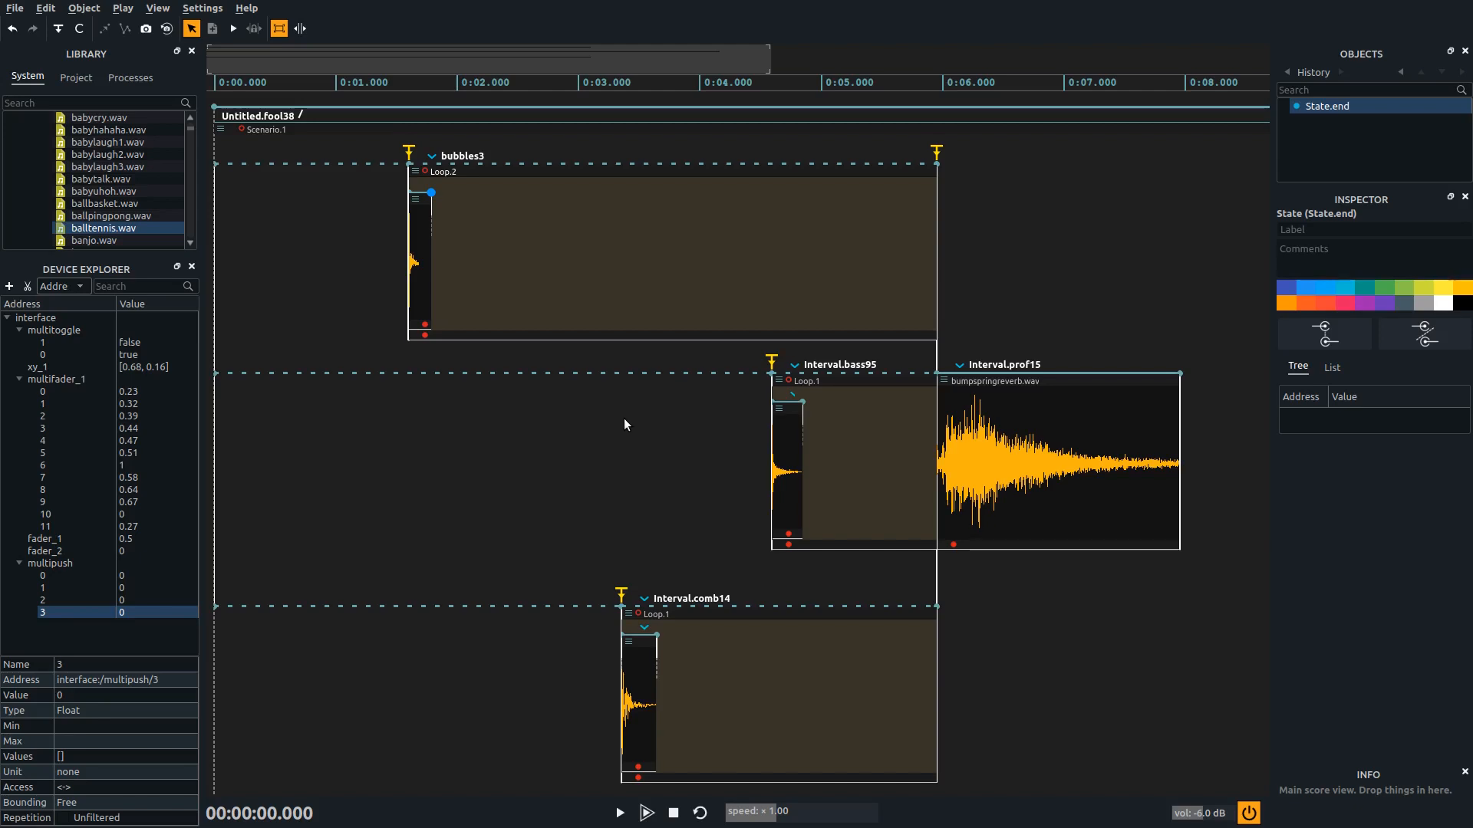
Play the score again with the longer pattern, inspect the shared ending trigger, and stop playback
key(space)
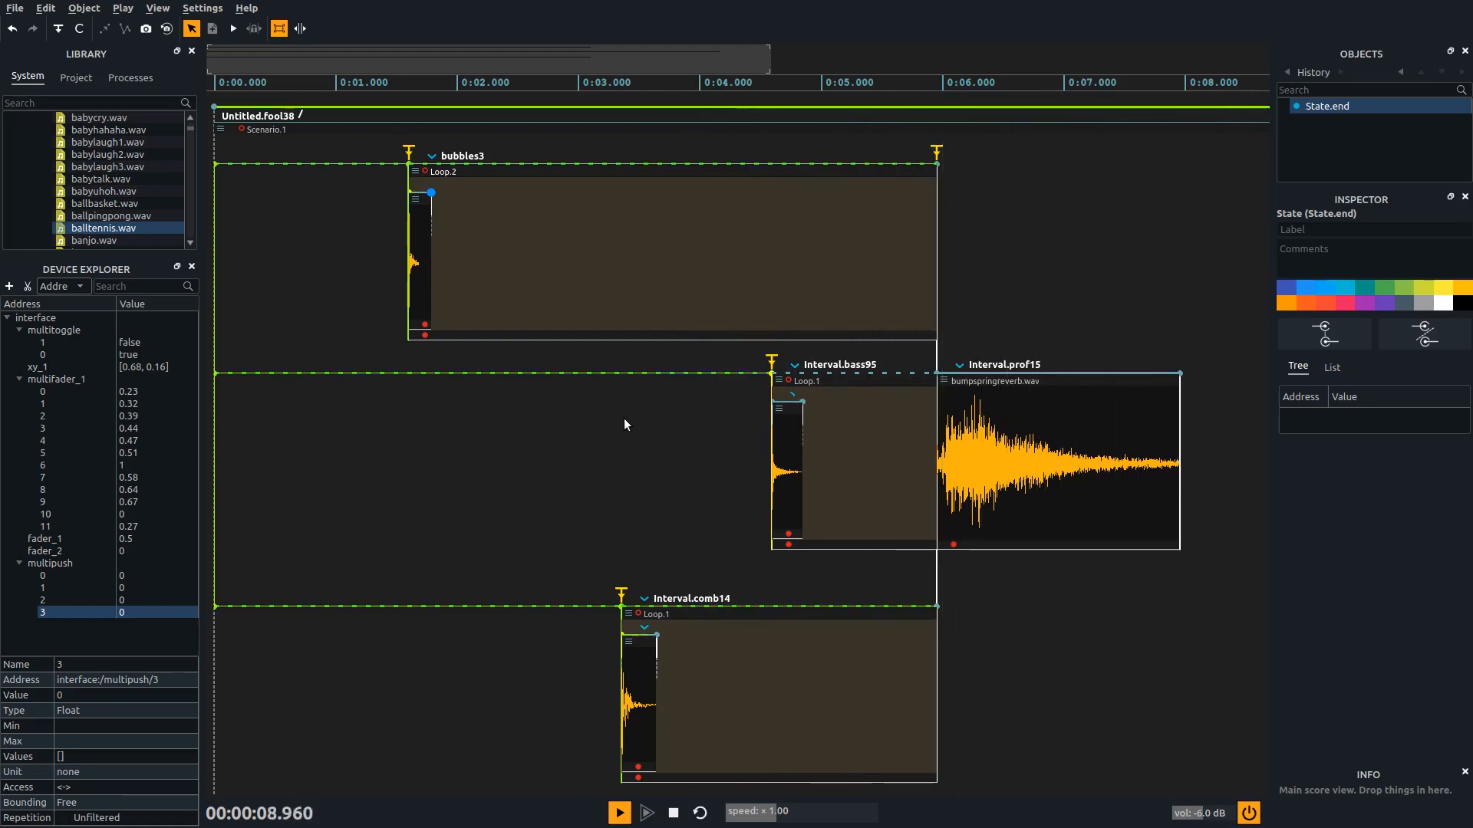
click(936, 153)
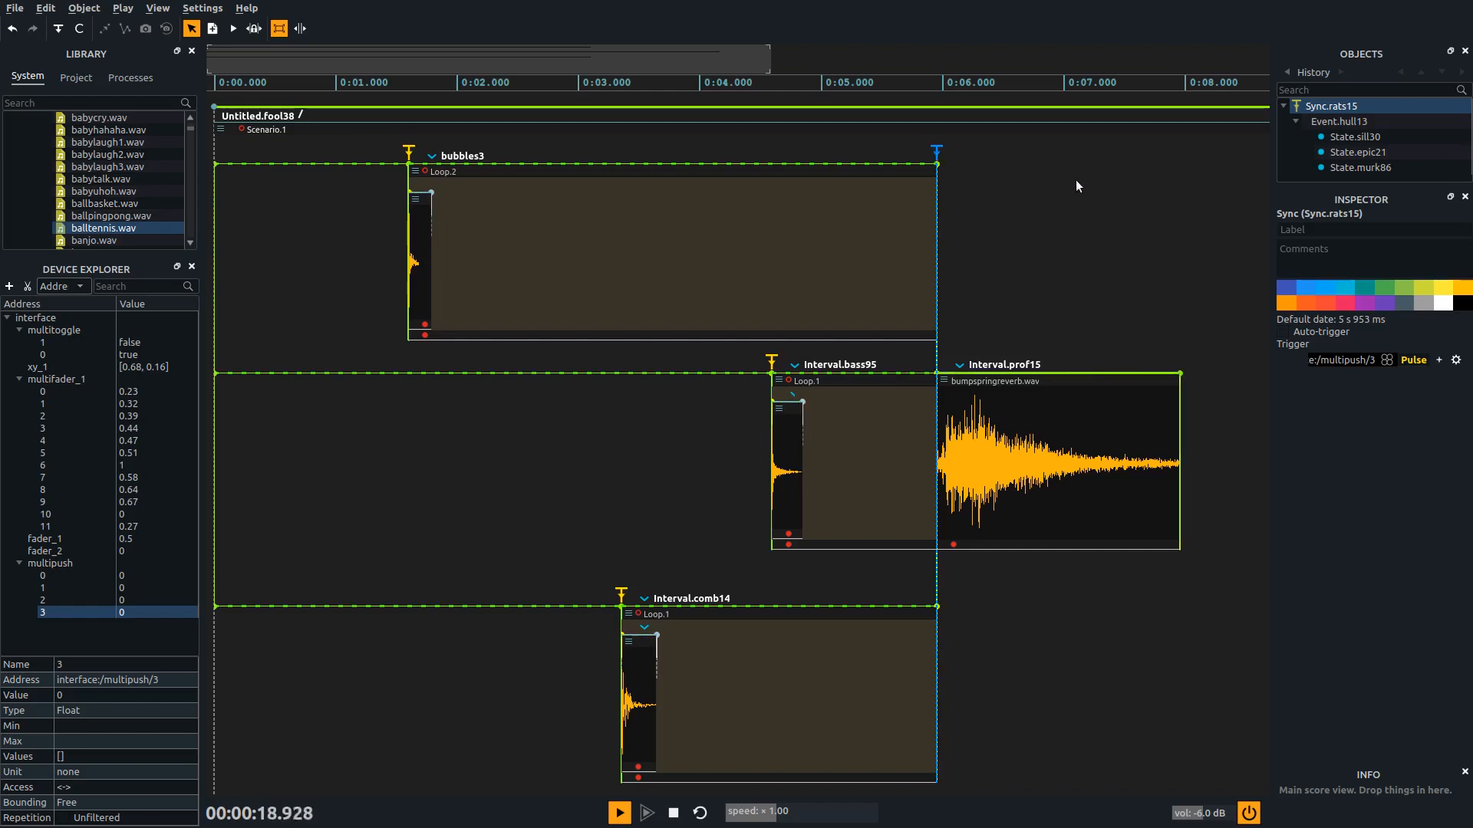
key(Return)
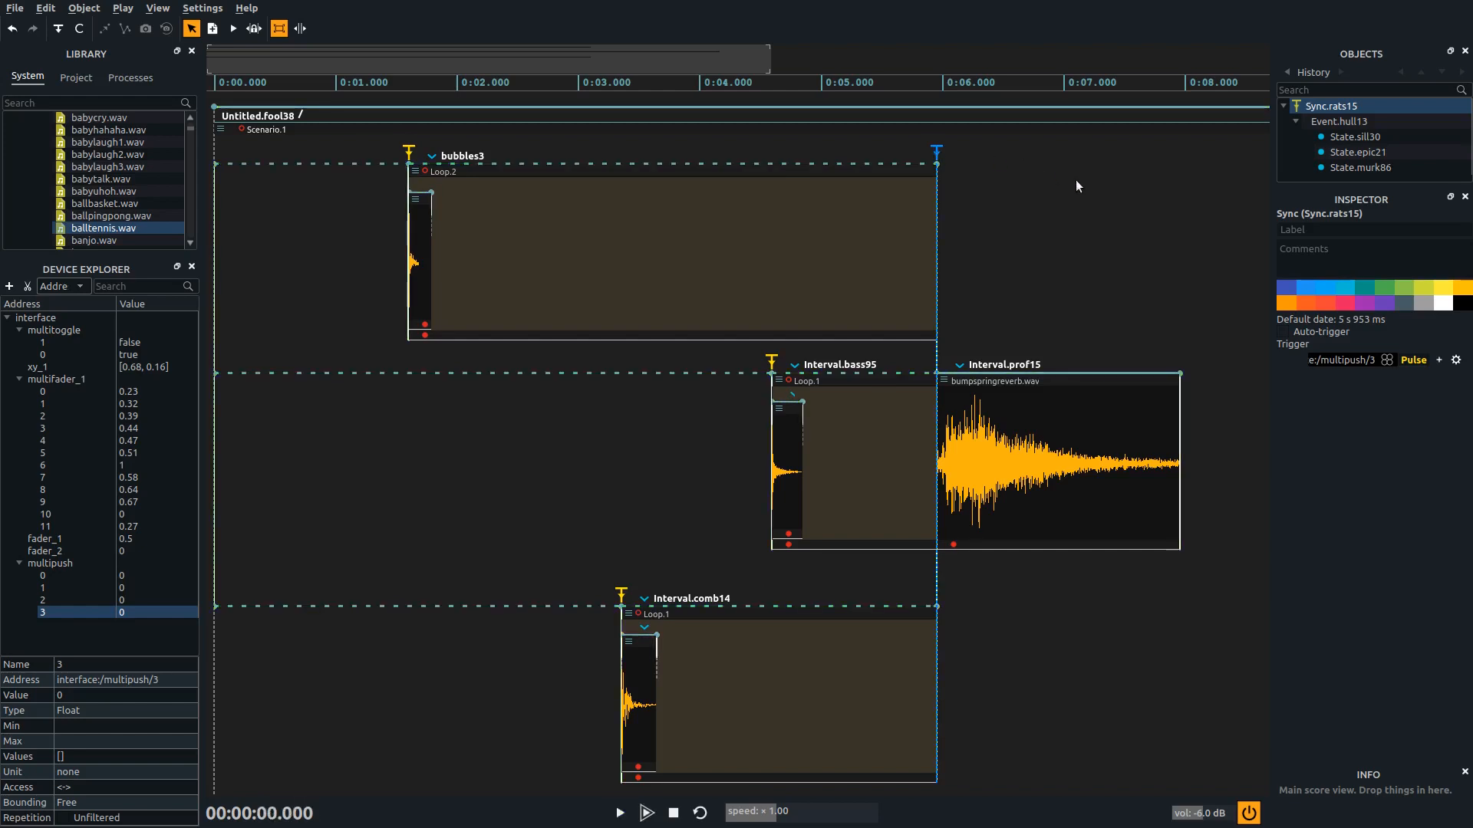